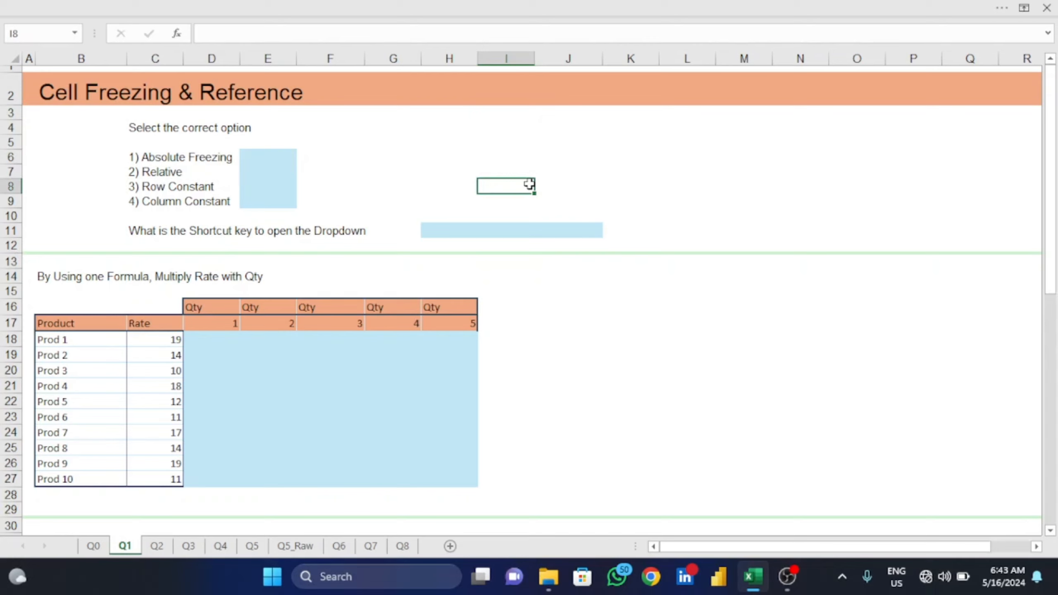
{"action": "type", "text": "="}
{"action": "key", "text": "Left"}
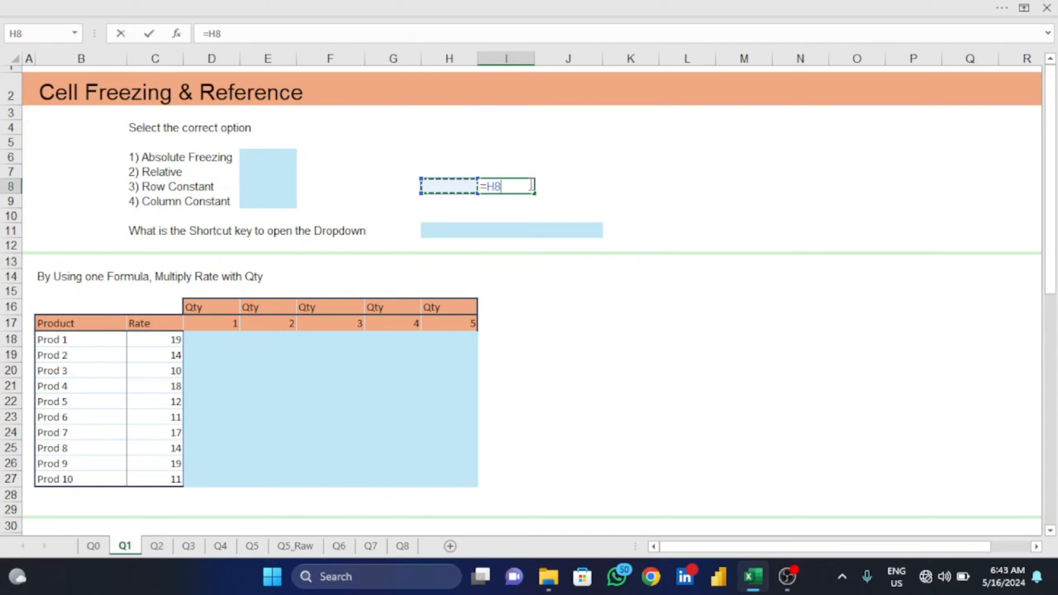
{"action": "key", "text": "F4"}
{"action": "key", "text": "BackSpace"}
{"action": "key", "text": "BackSpace"}
{"action": "key", "text": "BackSpace"}
{"action": "key", "text": "BackSpace"}
{"action": "key", "text": "BackSpace"}
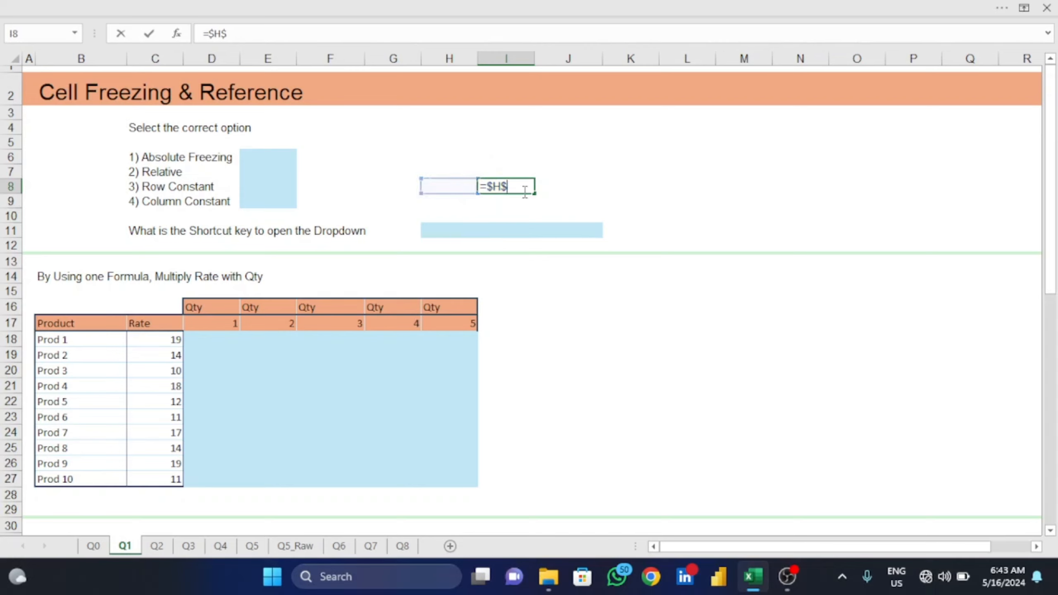
{"action": "key", "text": "Escape"}
- Choose $A$1 from the option list in E6 as the Absolute Freezing answer
{"action": "key", "text": "Left"}
{"action": "key", "text": "Left"}
{"action": "key", "text": "Left"}
{"action": "key", "text": "Left"}
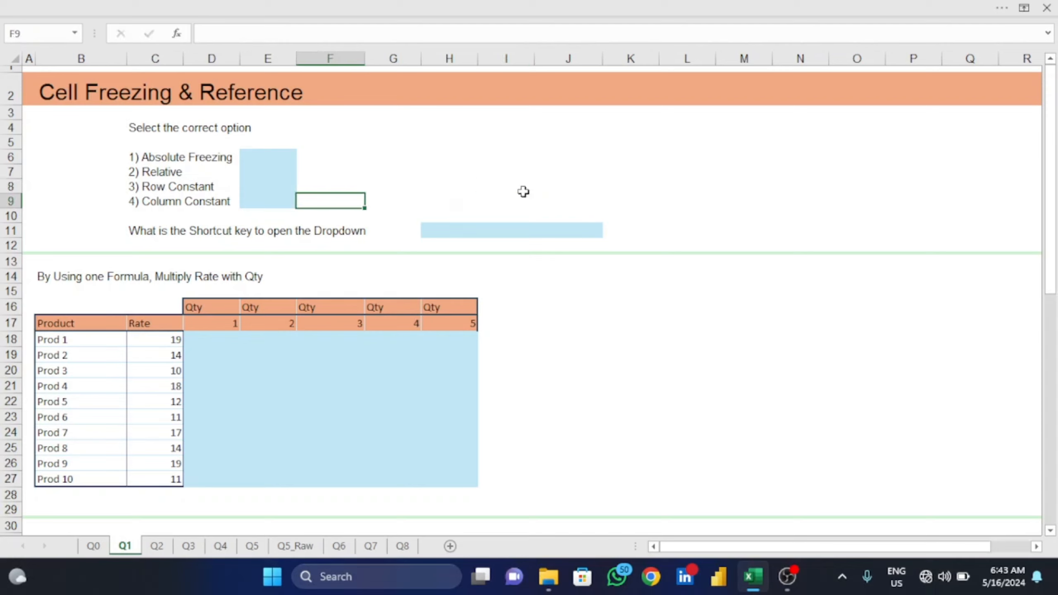
{"action": "key", "text": "Up"}
{"action": "key", "text": "Up"}
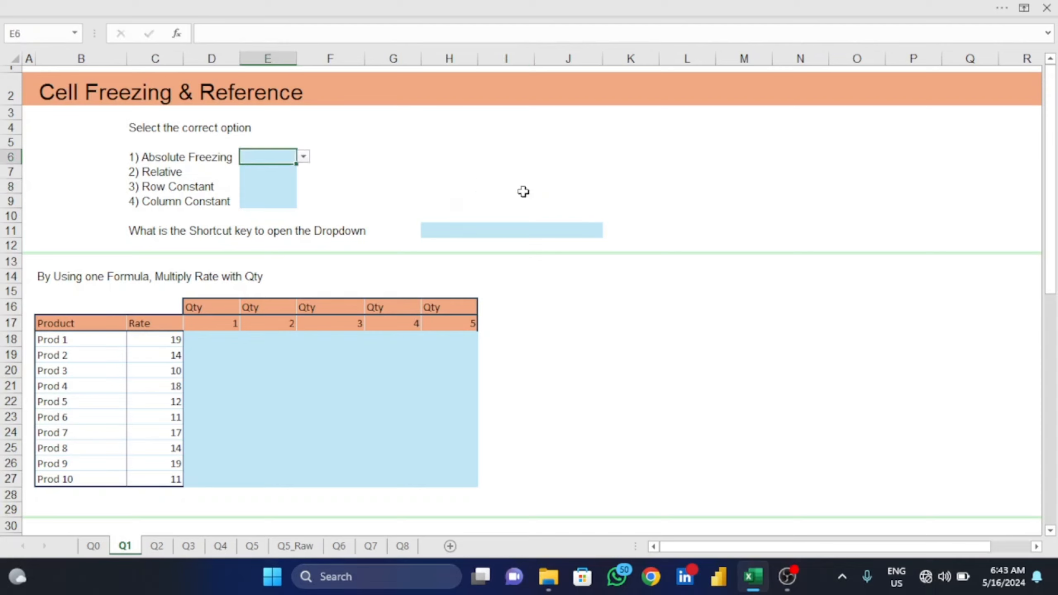
{"action": "key", "text": "alt+Down"}
{"action": "key", "text": "Down"}
{"action": "key", "text": "Down"}
{"action": "key", "text": "Return"}
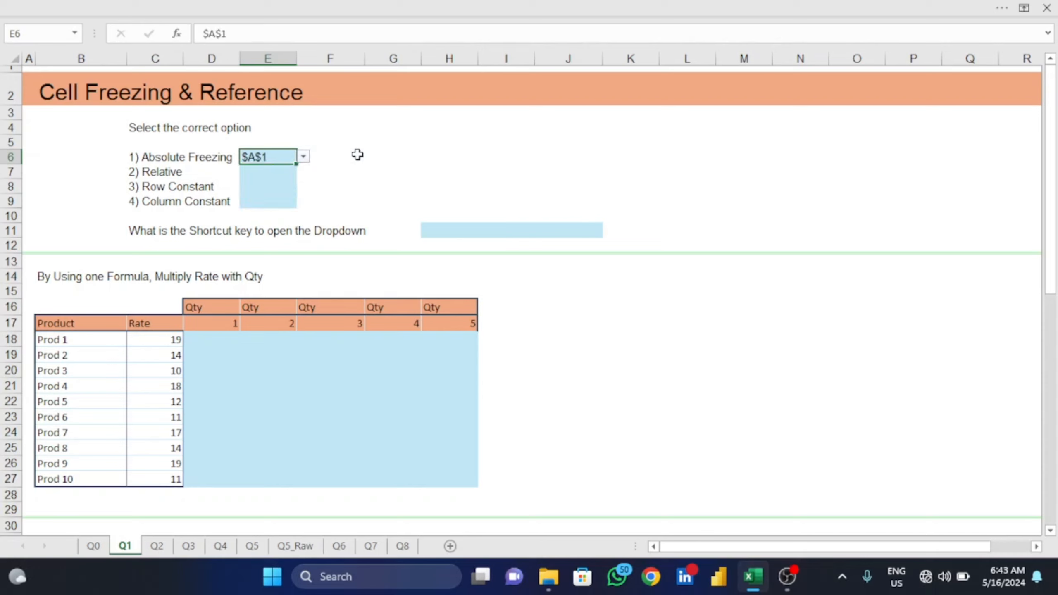
- Choose A1 from the option list in E7 as the Relative answer
{"action": "key", "text": "Down"}
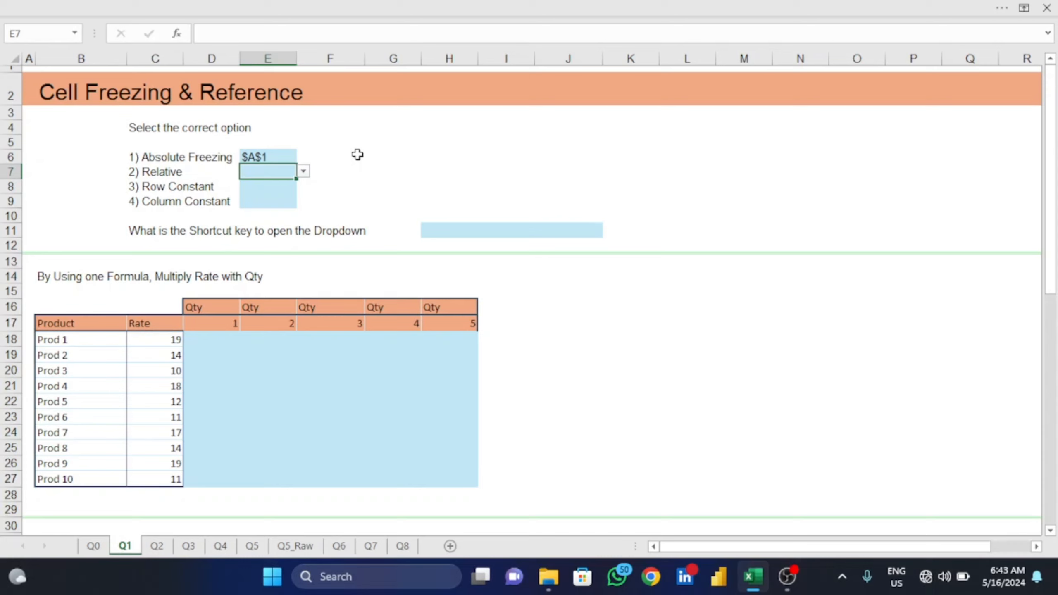
{"action": "key", "text": "alt+Down"}
{"action": "key", "text": "Down"}
{"action": "key", "text": "Up"}
{"action": "key", "text": "Return"}
- Choose A$1 from the option list in E8 as the Row Constant answer
{"action": "key", "text": "Down"}
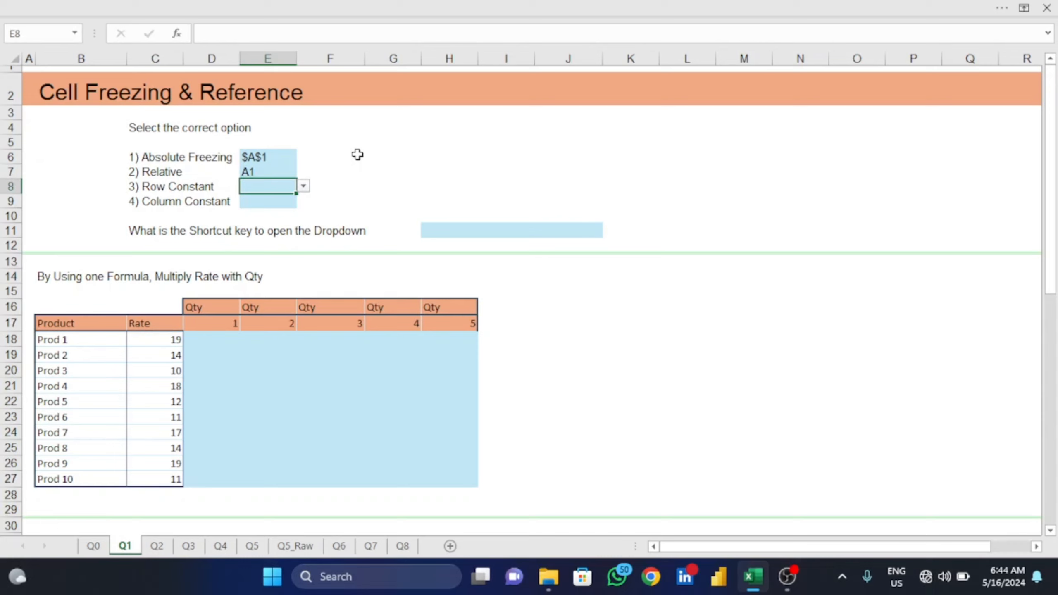
{"action": "key", "text": "alt+Down"}
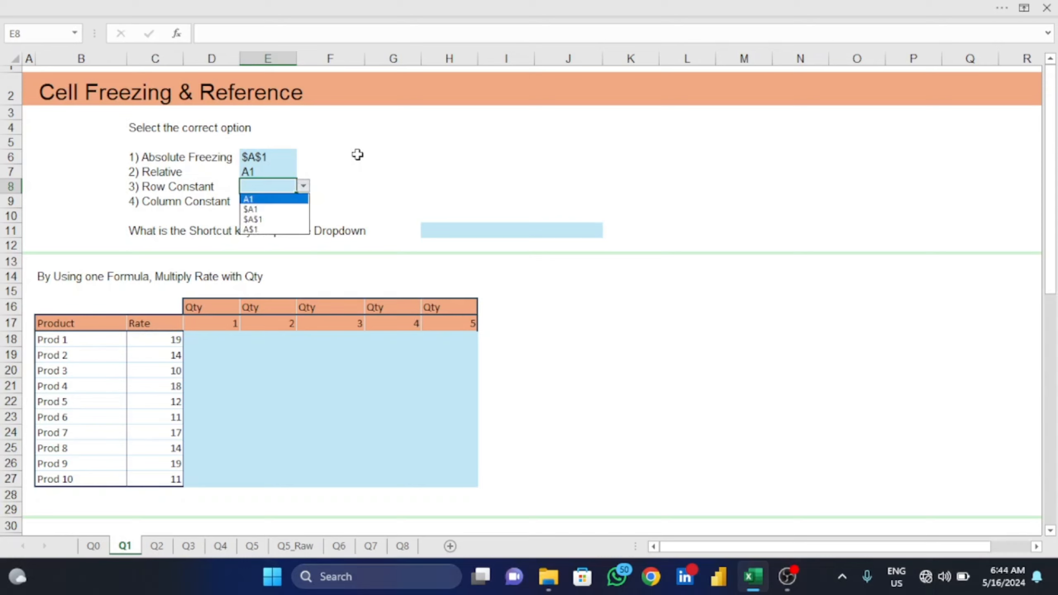
{"action": "key", "text": "Down"}
{"action": "key", "text": "Down"}
{"action": "key", "text": "Down"}
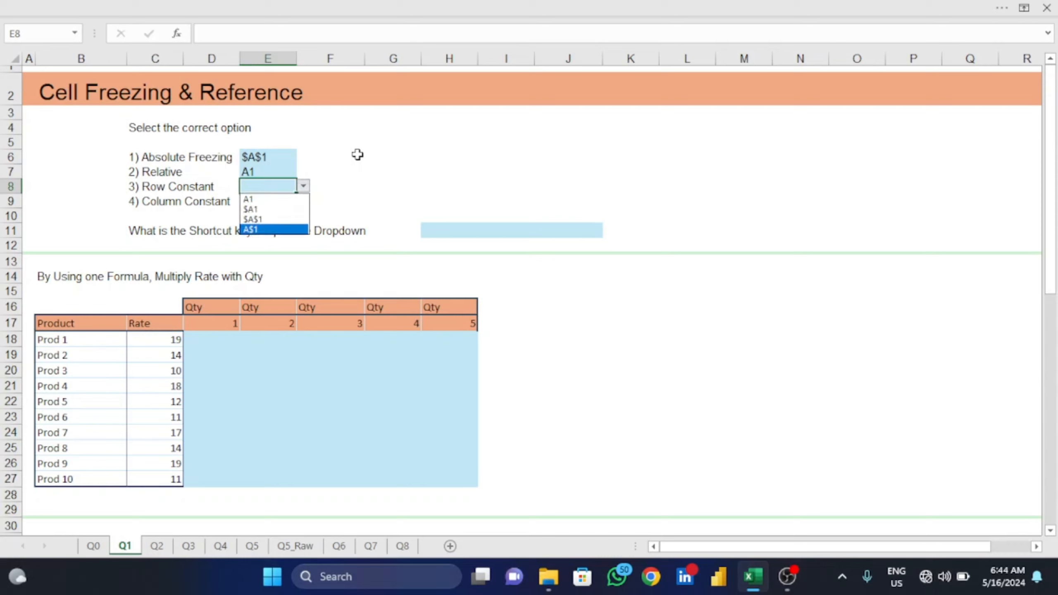
{"action": "left_click", "coordinate": [271, 230]}
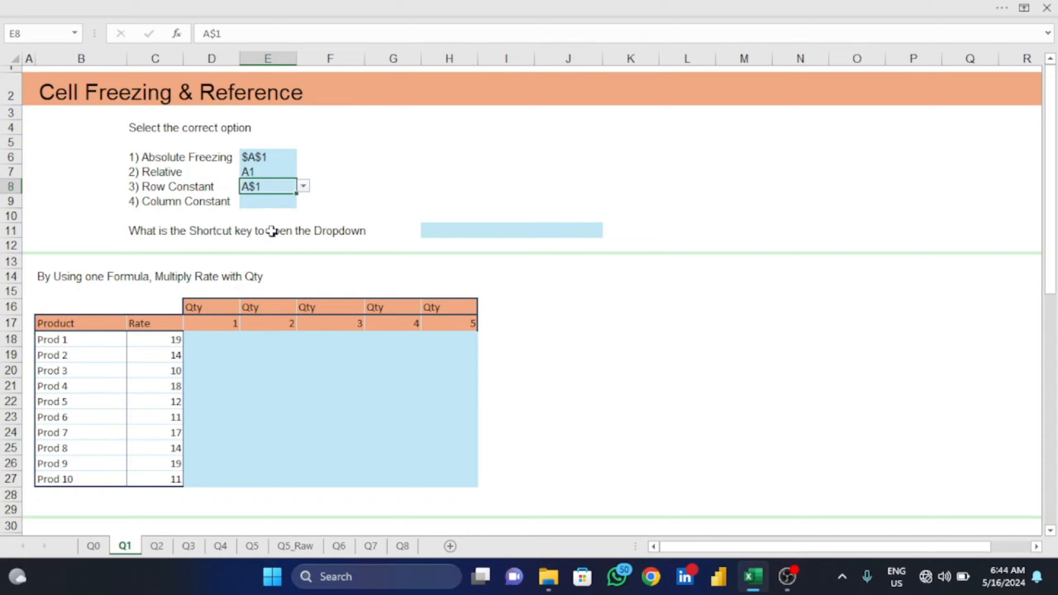
- Choose $A1 from the option list in E9 as the Column Constant answer
{"action": "key", "text": "Down"}
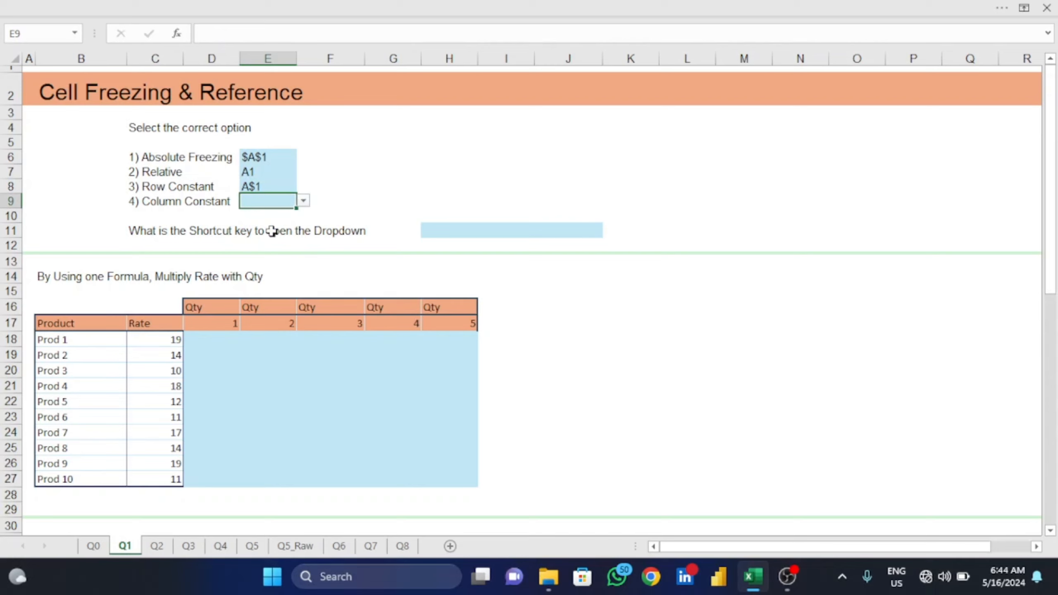
{"action": "key", "text": "alt+Down"}
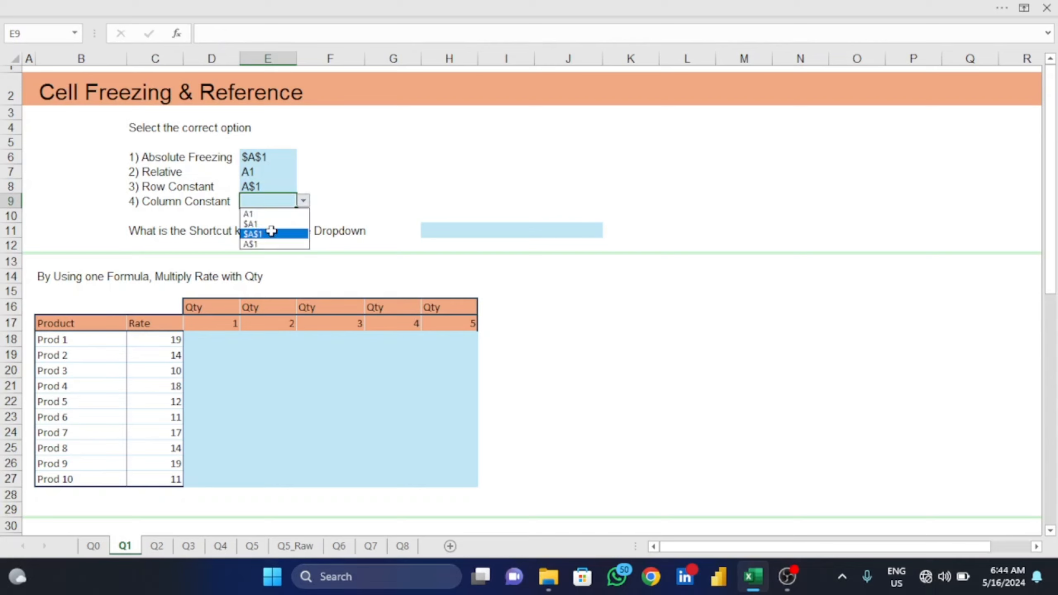
{"action": "key", "text": "Up"}
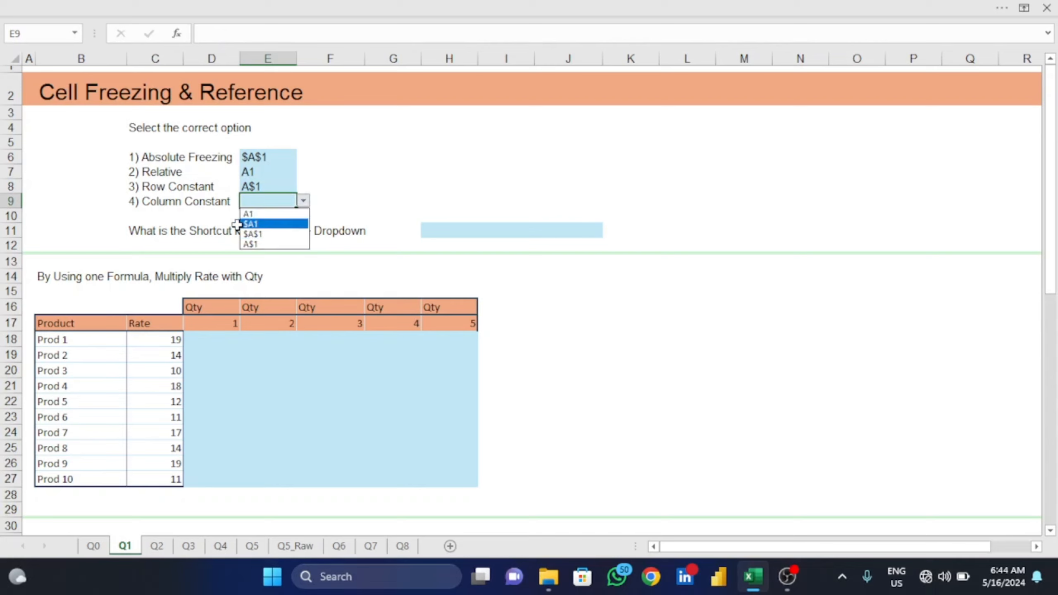
{"action": "left_click", "coordinate": [280, 224]}
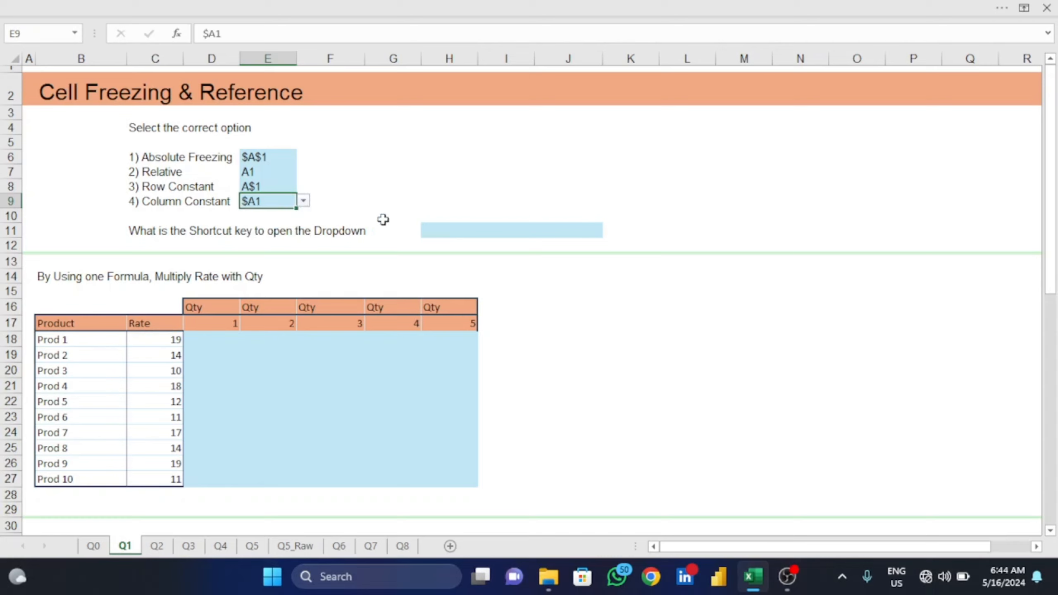
- Reopen the option list of the Absolute Freezing answer in E6 and keep $A$1 selected
{"action": "left_click", "coordinate": [446, 231]}
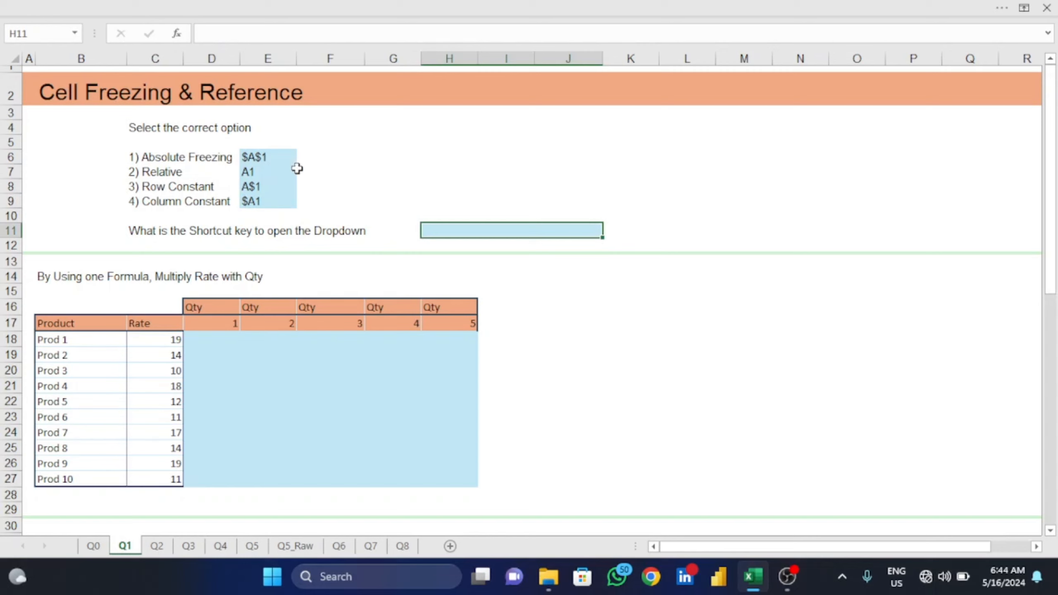
{"action": "left_click", "coordinate": [288, 157]}
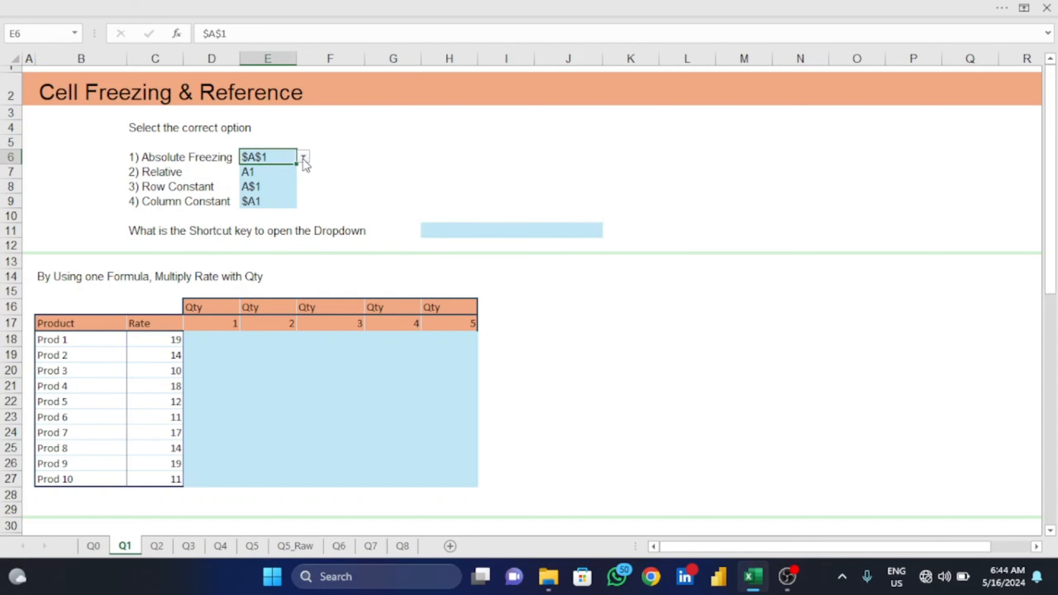
{"action": "left_click", "coordinate": [304, 158]}
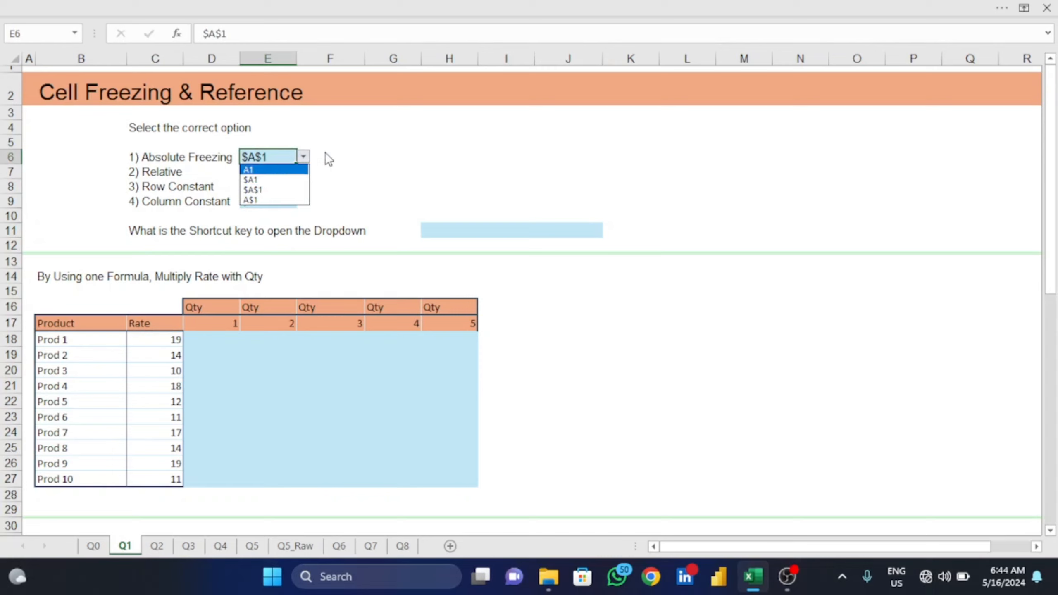
{"action": "key", "text": "Escape"}
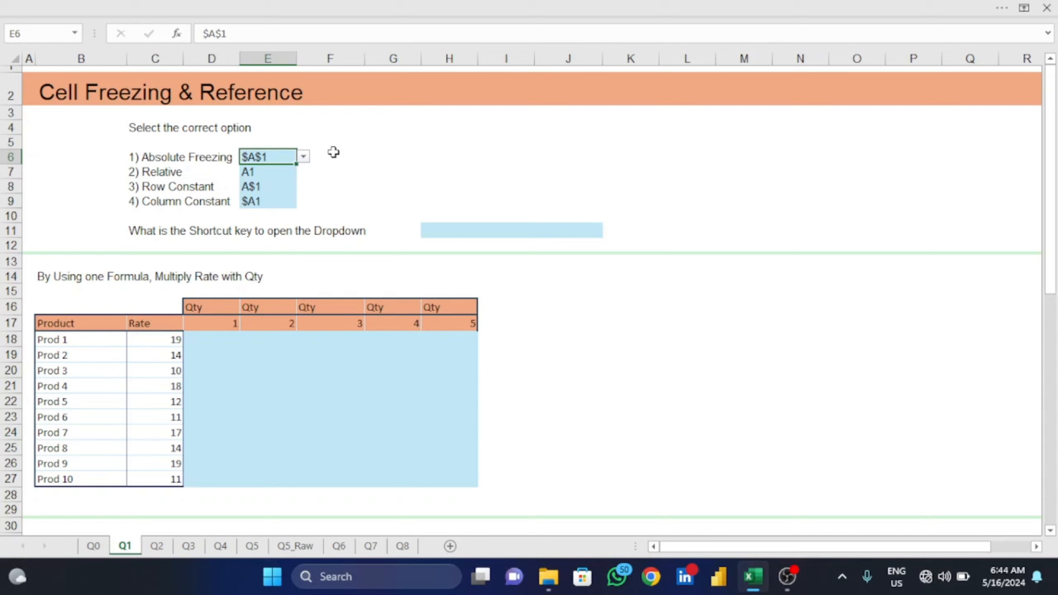
{"action": "key", "text": "alt+Down"}
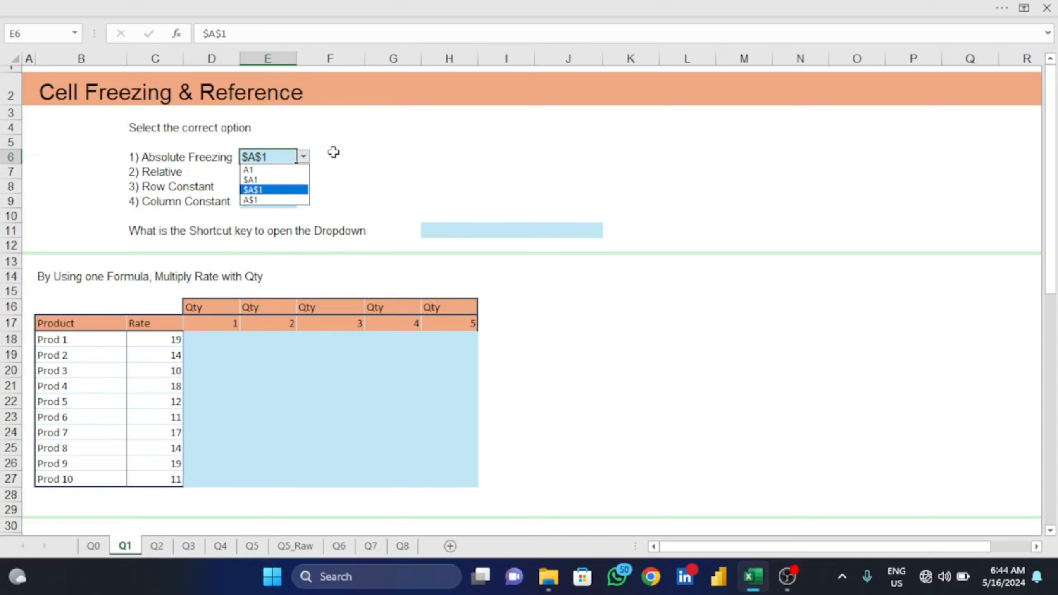
{"action": "key", "text": "Return"}
- Change the Relative answer in E7 to A$1 using its option list
{"action": "key", "text": "Left"}
{"action": "key", "text": "Down"}
{"action": "key", "text": "Right"}
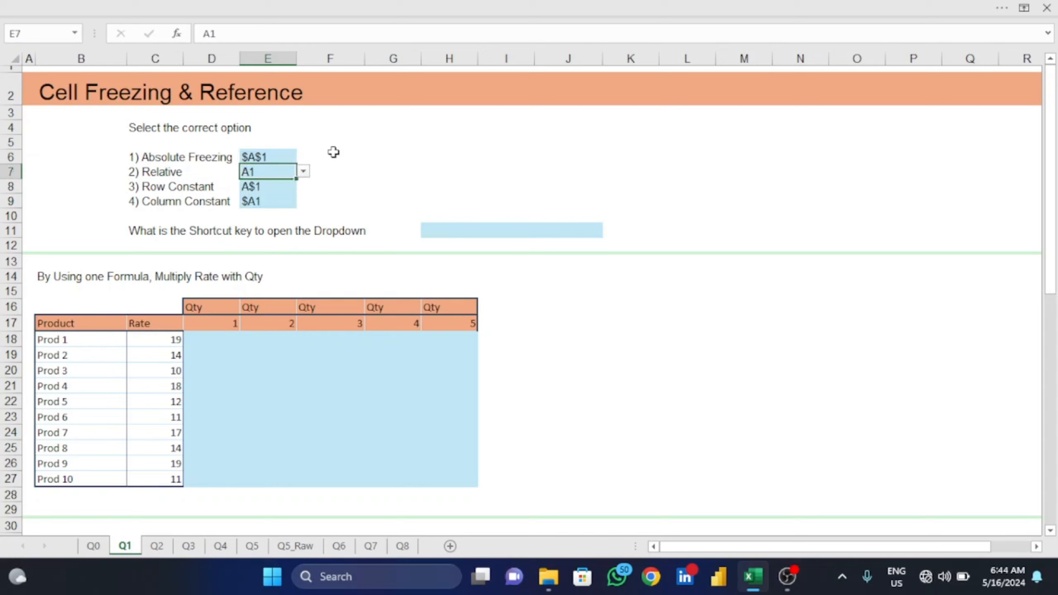
{"action": "key", "text": "alt+Down"}
{"action": "key", "text": "Down"}
{"action": "key", "text": "Down"}
{"action": "key", "text": "Down"}
{"action": "key", "text": "Up"}
{"action": "key", "text": "Up"}
{"action": "key", "text": "Down"}
{"action": "key", "text": "Up"}
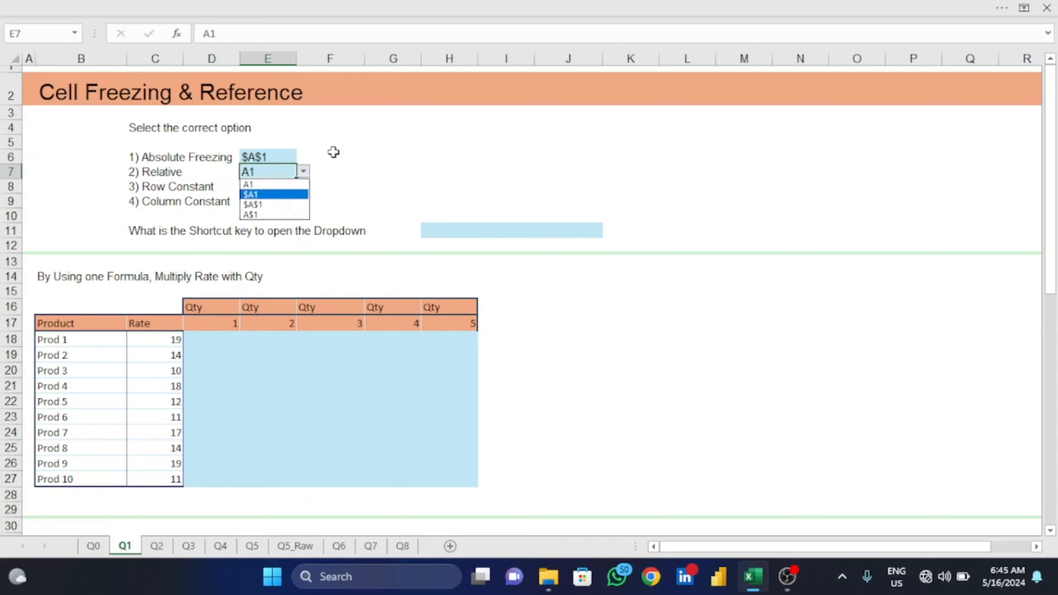
{"action": "key", "text": "Down"}
{"action": "key", "text": "Down"}
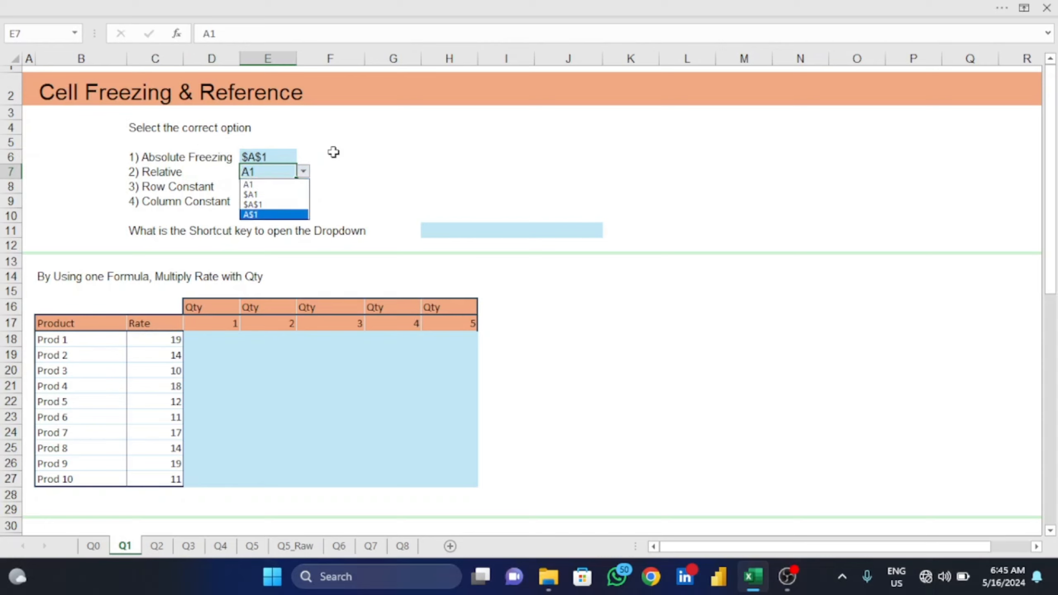
{"action": "key", "text": "Return"}
{"action": "key", "text": "Down"}
{"action": "key", "text": "Up"}
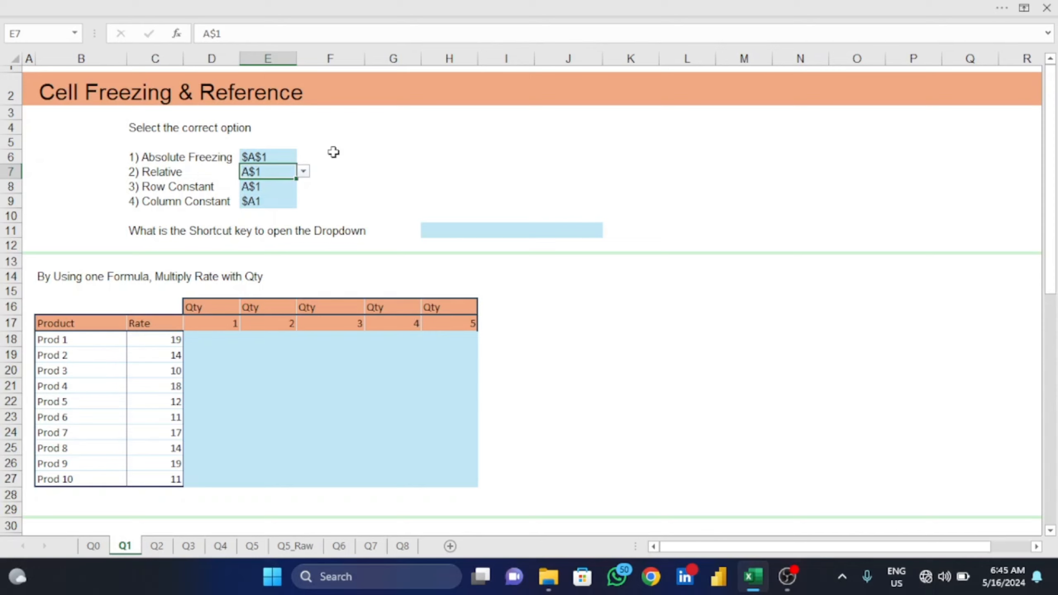
- Set the Relative answer in E7 back to A1 using its option list
{"action": "key", "text": "alt+Down"}
{"action": "key", "text": "Up"}
{"action": "key", "text": "Up"}
{"action": "key", "text": "Up"}
{"action": "key", "text": "Return"}
- Enter "Alt + Down Key" in H11 as the answer to the dropdown shortcut question
{"action": "key", "text": "Down"}
{"action": "key", "text": "Down"}
{"action": "key", "text": "Down"}
{"action": "key", "text": "Down"}
{"action": "key", "text": "Right"}
{"action": "key", "text": "Right"}
{"action": "key", "text": "Right"}
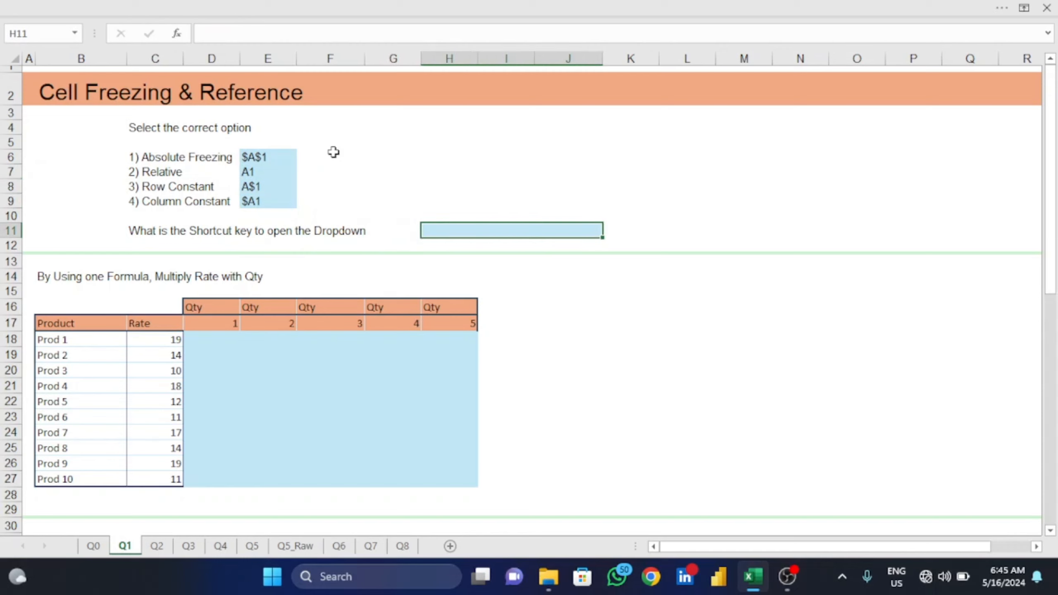
{"action": "type", "text": "Alt + "}
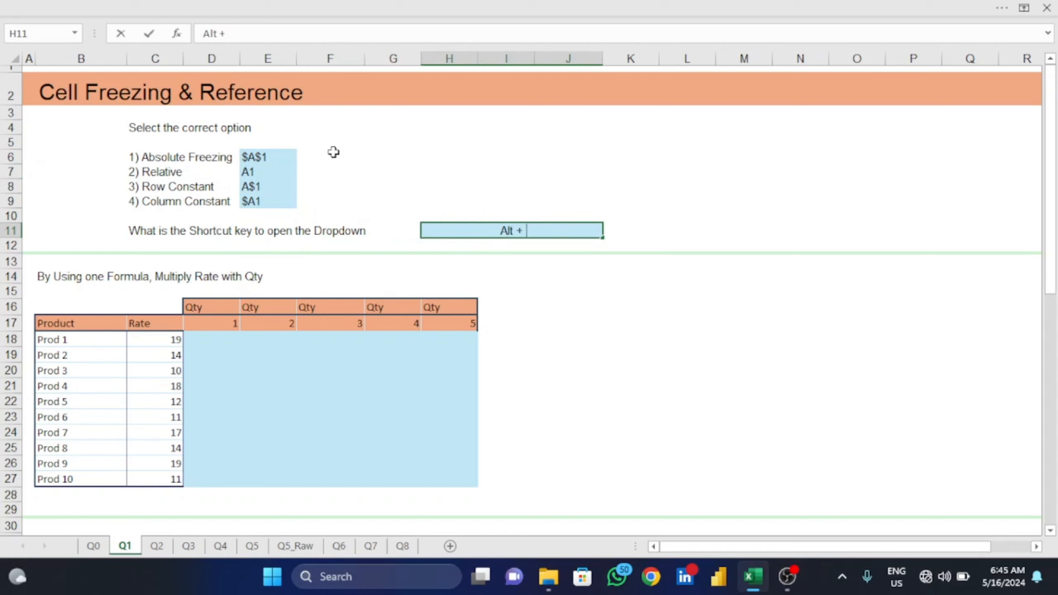
{"action": "type", "text": "Down Key"}
{"action": "key", "text": "Return"}
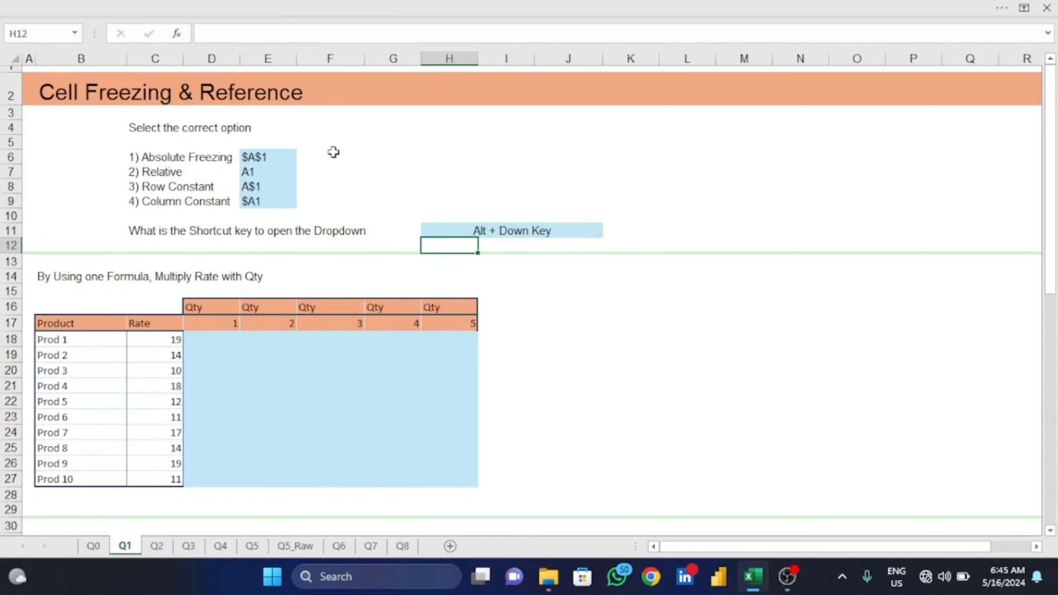
- Check the upper answer cells below the Qty headers in the Rate and Qty table for merged cells
{"action": "key", "text": "Down"}
{"action": "key", "text": "Down"}
{"action": "key", "text": "Down"}
{"action": "key", "text": "Down"}
{"action": "key", "text": "Down"}
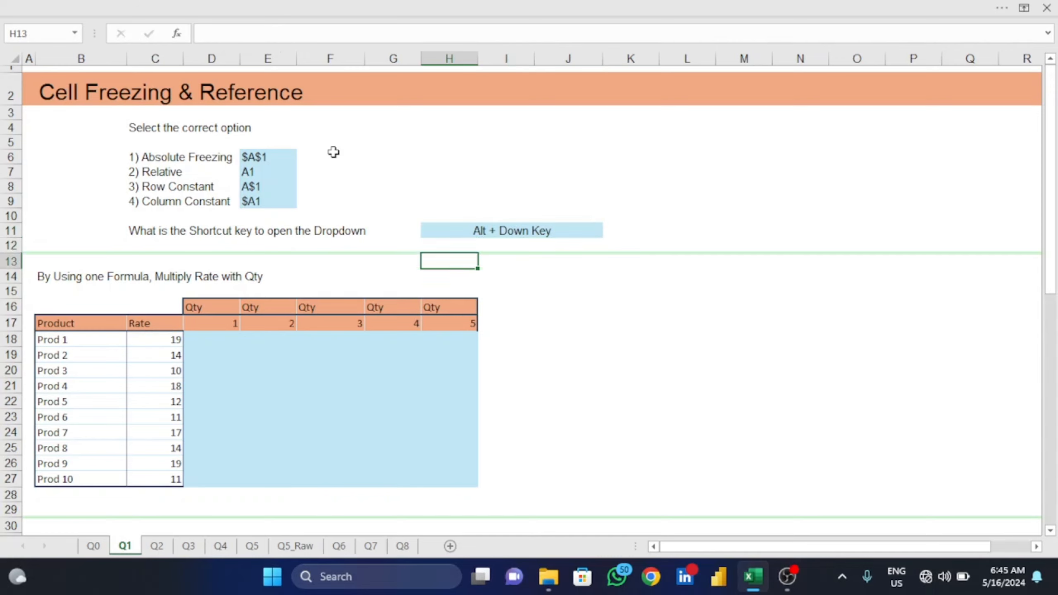
{"action": "key", "text": "Left"}
{"action": "key", "text": "Left"}
{"action": "key", "text": "Left"}
{"action": "key", "text": "Left"}
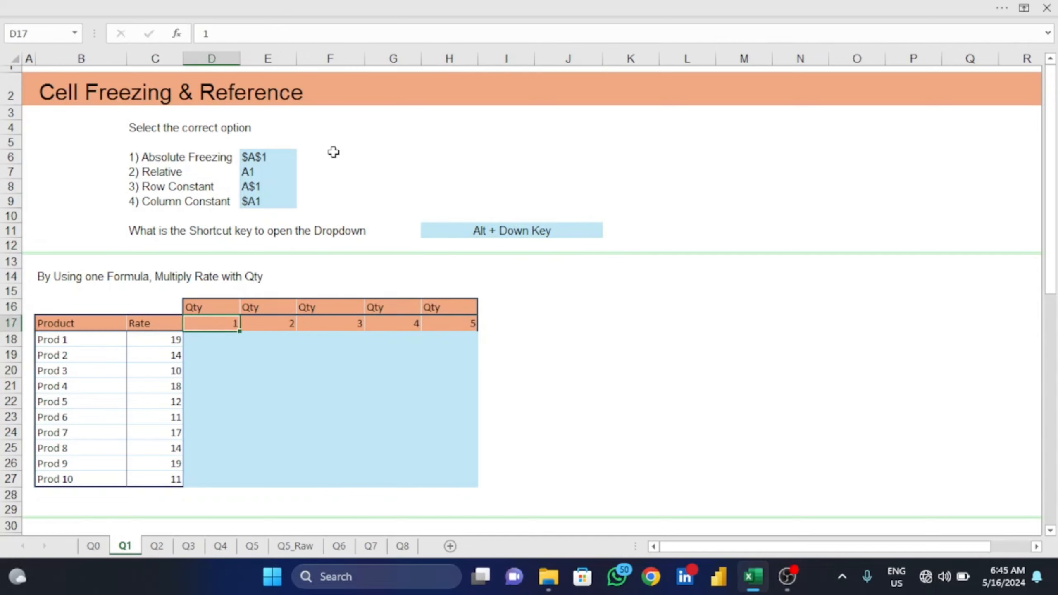
{"action": "key", "text": "Down"}
{"action": "key", "text": "shift+Right"}
{"action": "key", "text": "shift+Right"}
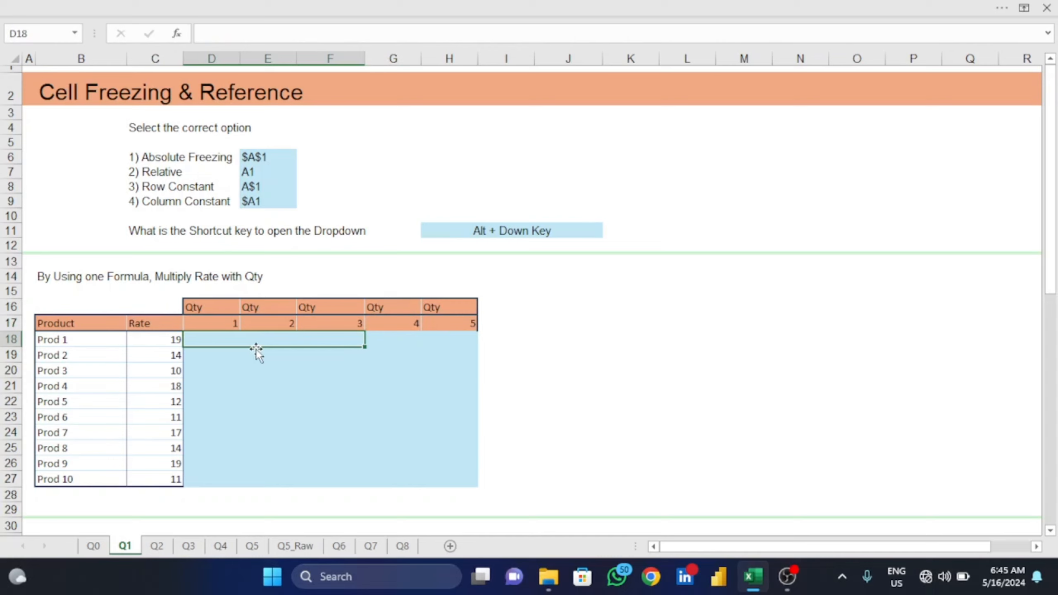
{"action": "key", "text": "Down"}
{"action": "key", "text": "Down"}
{"action": "key", "text": "Right"}
{"action": "key", "text": "Right"}
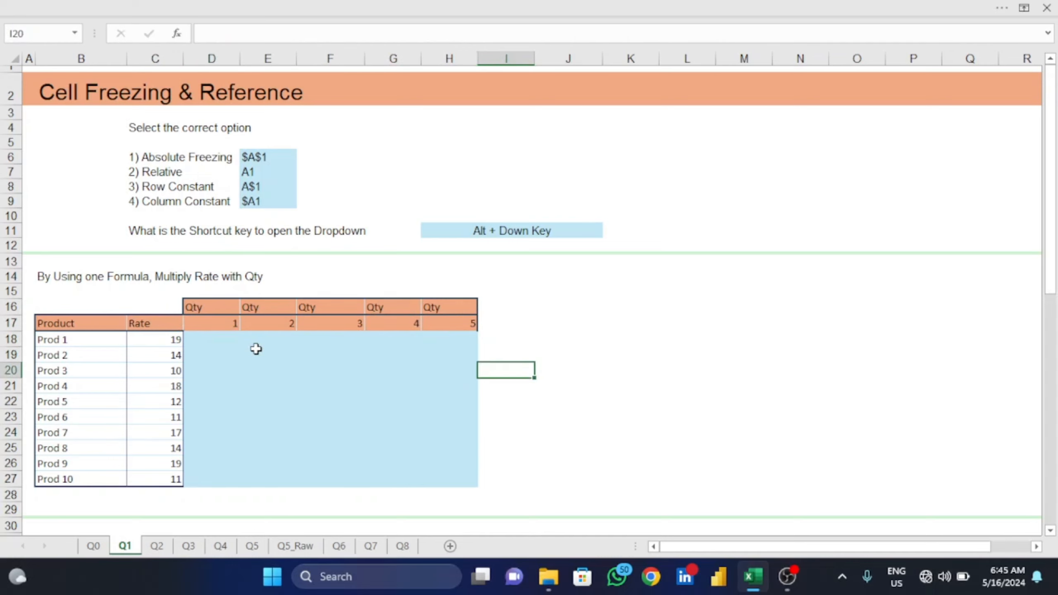
{"action": "key", "text": "Left"}
{"action": "key", "text": "Up"}
{"action": "key", "text": "Up"}
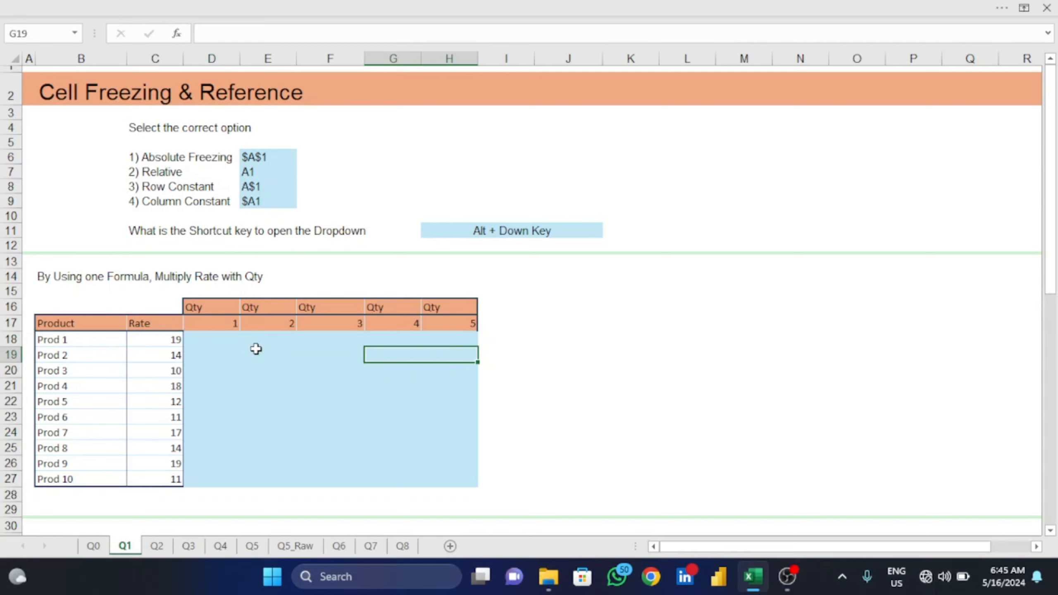
{"action": "key", "text": "Left"}
{"action": "key", "text": "Left"}
{"action": "key", "text": "Right"}
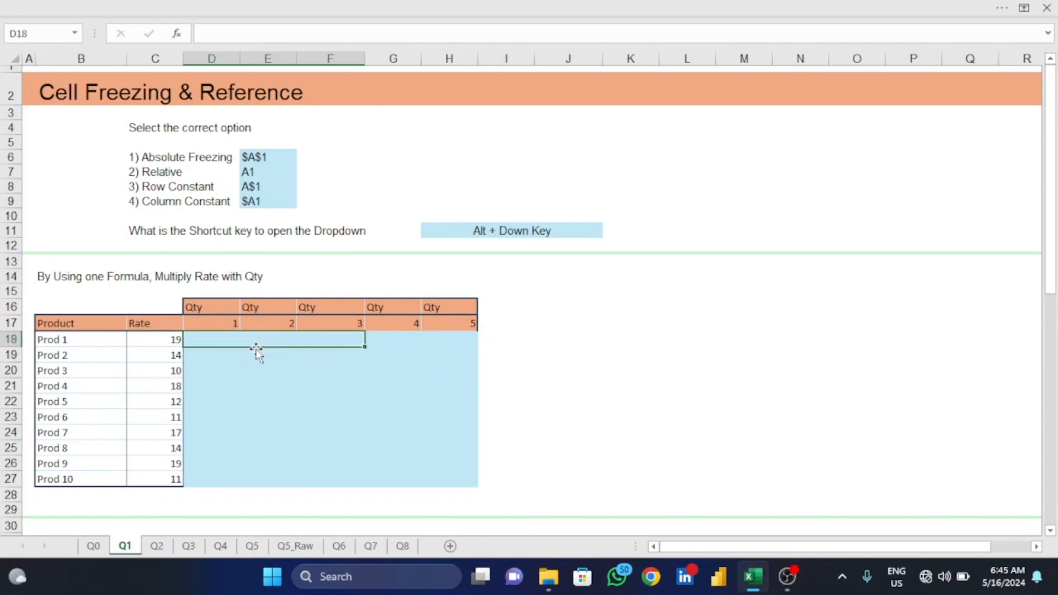
{"action": "double_click", "coordinate": [262, 339]}
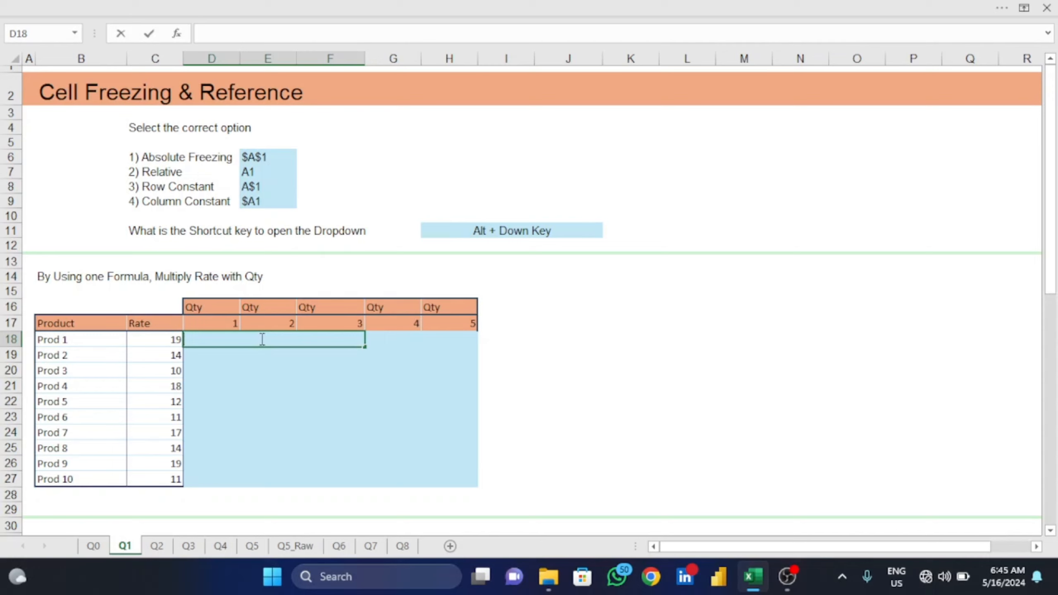
{"action": "left_click", "coordinate": [267, 392]}
{"action": "key", "text": "Up"}
{"action": "key", "text": "Up"}
{"action": "key", "text": "Up"}
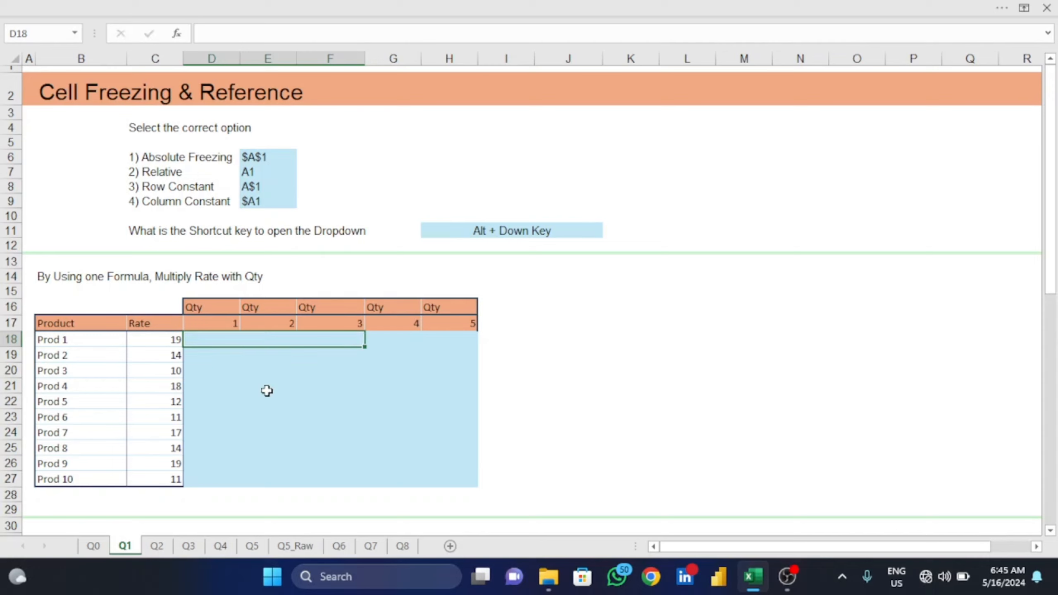
- Unmerge all the answer cells in D18:H27 of the Rate and Qty table
{"action": "key", "text": "shift+Down"}
{"action": "key", "text": "shift+Down"}
{"action": "key", "text": "shift+Down"}
{"action": "key", "text": "shift+Down"}
{"action": "key", "text": "shift+Down"}
{"action": "key", "text": "shift+Down"}
{"action": "key", "text": "shift+Down"}
{"action": "key", "text": "shift+Down"}
{"action": "key", "text": "shift+Down"}
{"action": "key", "text": "shift+Right"}
{"action": "key", "text": "shift+Right"}
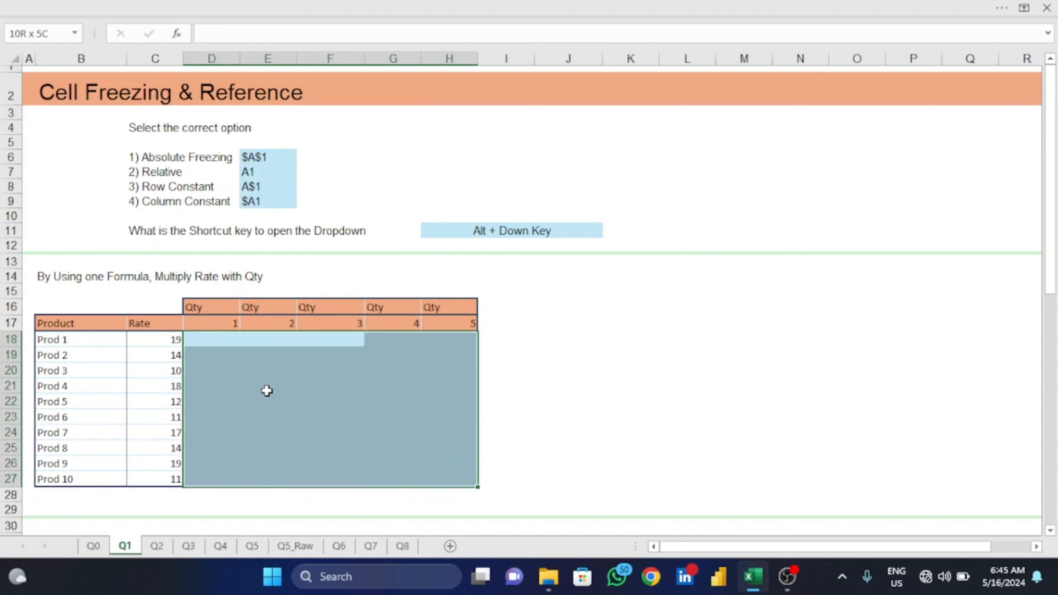
{"action": "key", "text": "alt"}
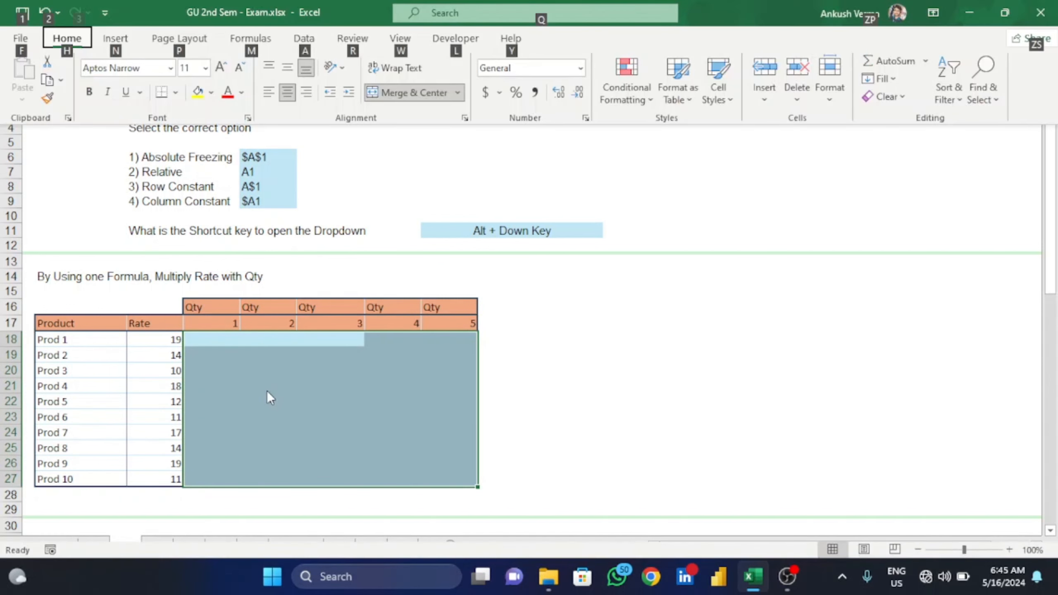
{"action": "key", "text": "m"}
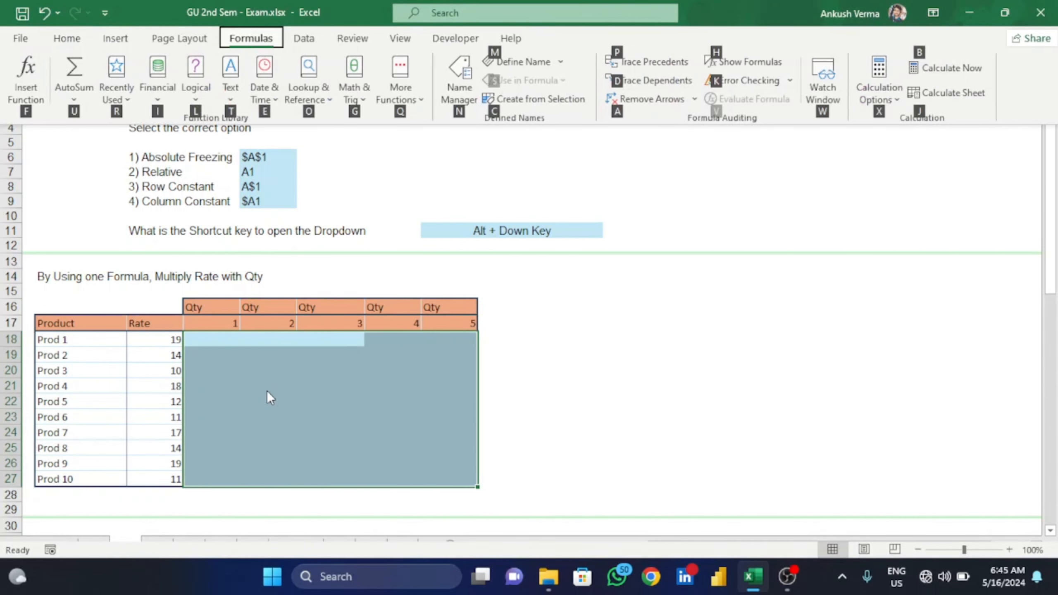
{"action": "key", "text": "Escape"}
{"action": "key", "text": "h"}
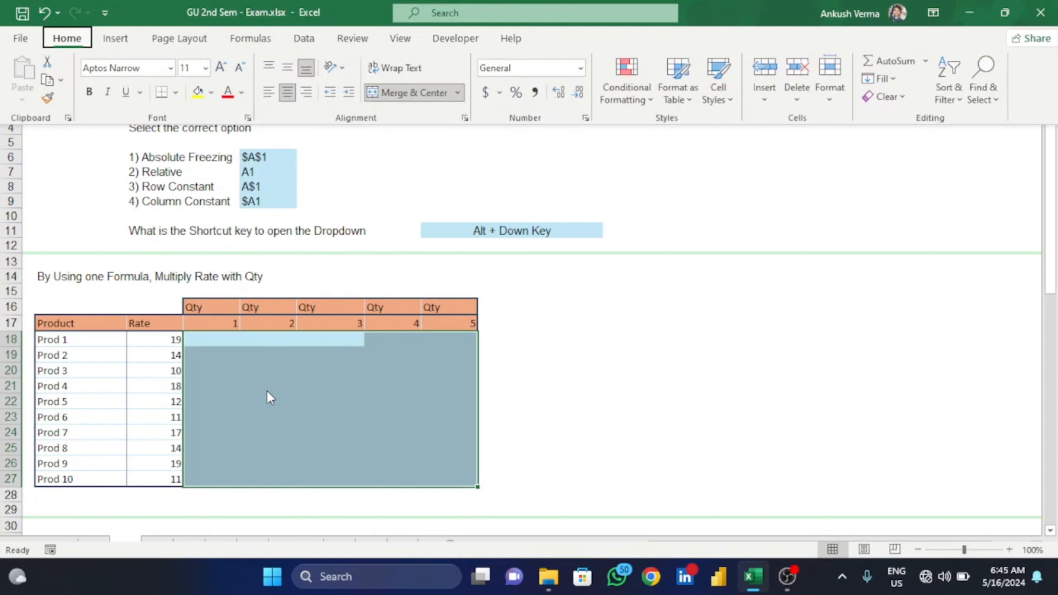
{"action": "key", "text": "m"}
{"action": "key", "text": "Down"}
{"action": "key", "text": "Down"}
{"action": "key", "text": "Down"}
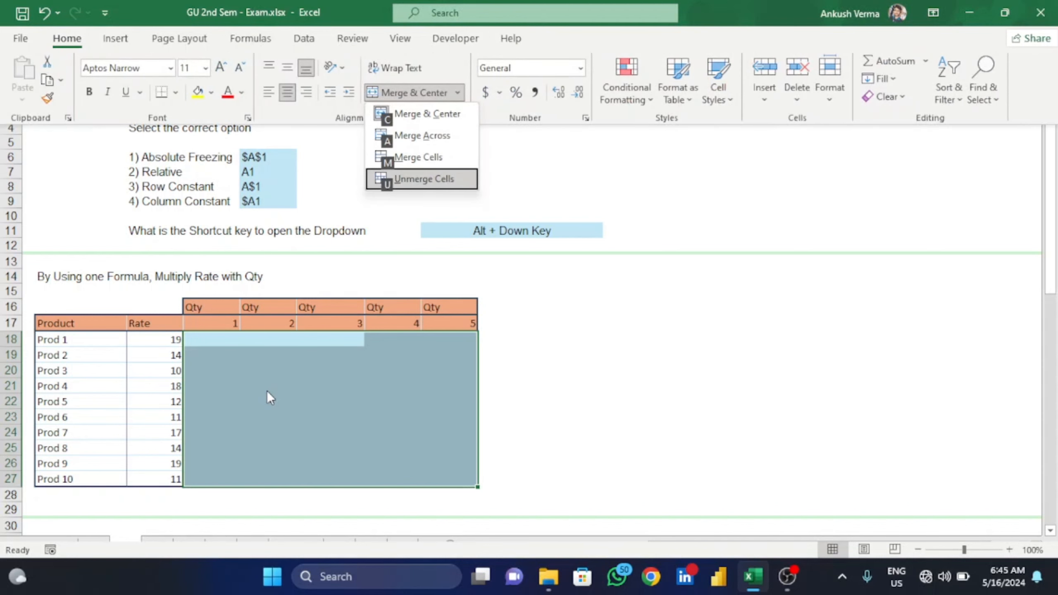
{"action": "key", "text": "Return"}
{"action": "key", "text": "Down"}
{"action": "key", "text": "Up"}
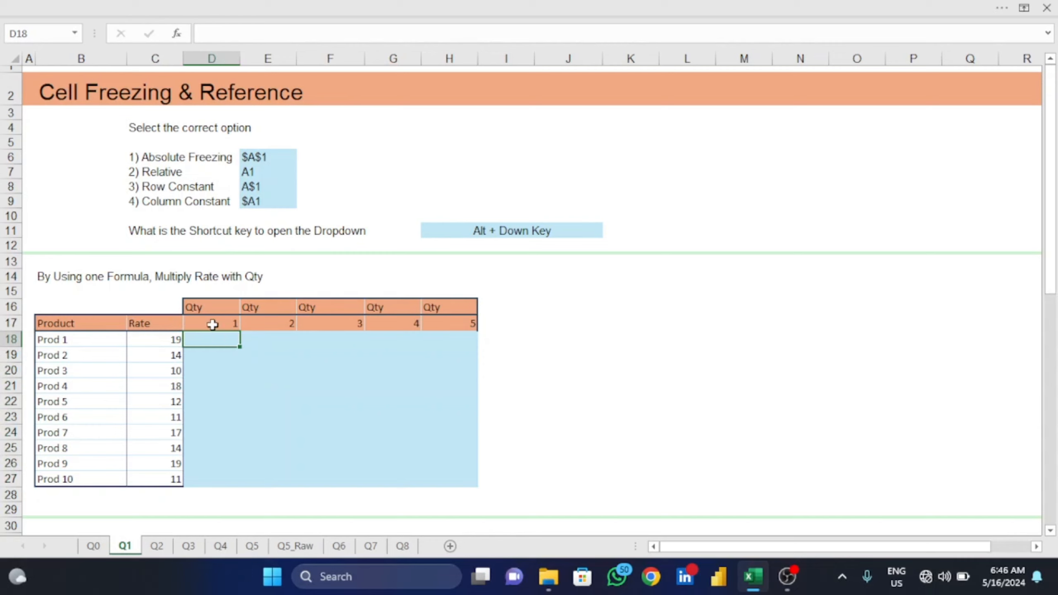
- Enter the formula =$C18*D$17 in D18 to multiply Prod 1's Rate by the first Qty
{"action": "left_click", "coordinate": [170, 422]}
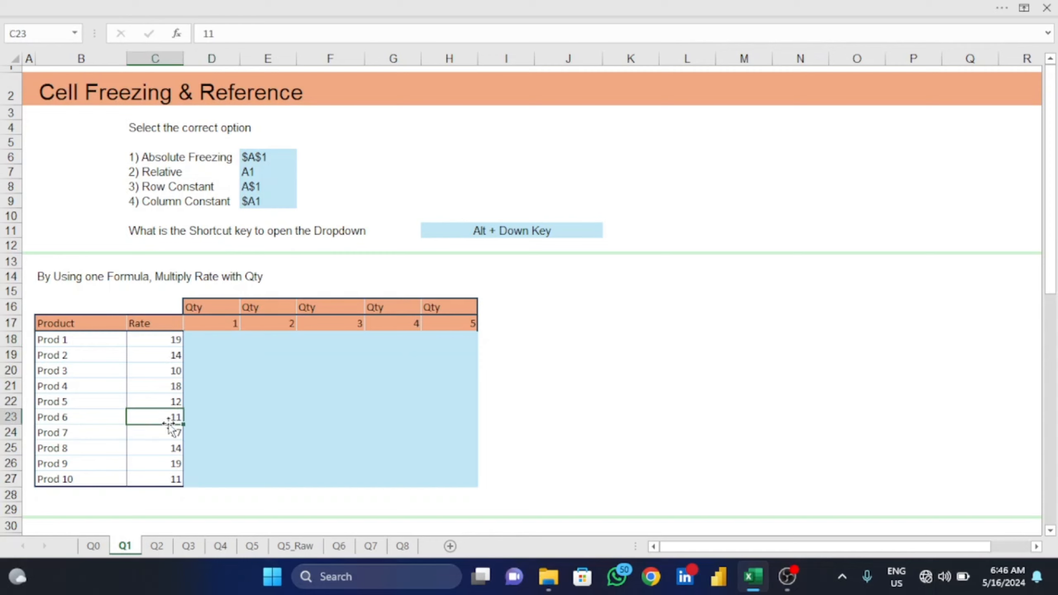
{"action": "left_click", "coordinate": [349, 325]}
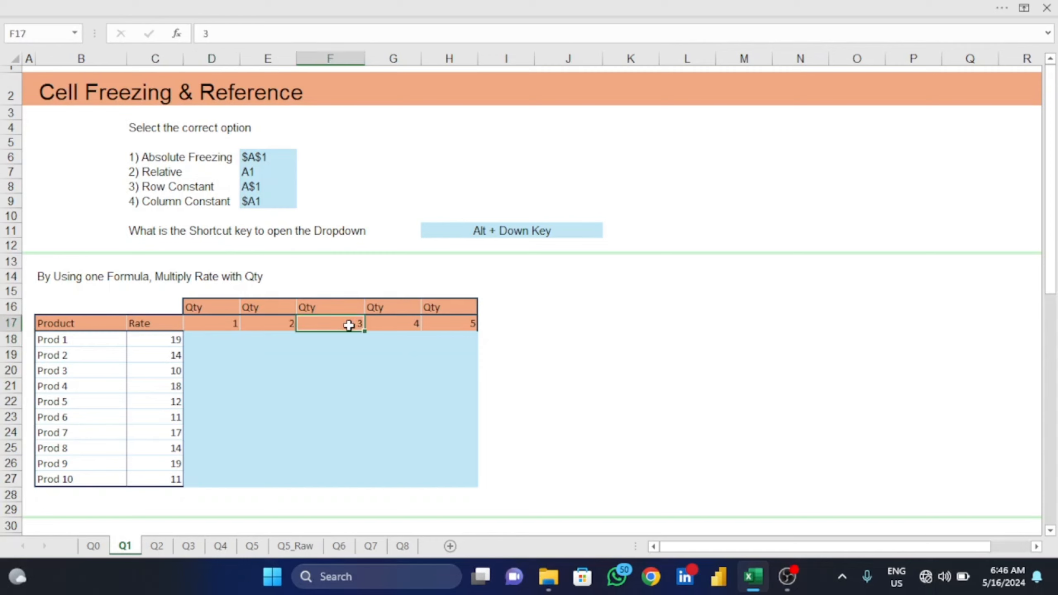
{"action": "left_click", "coordinate": [216, 341]}
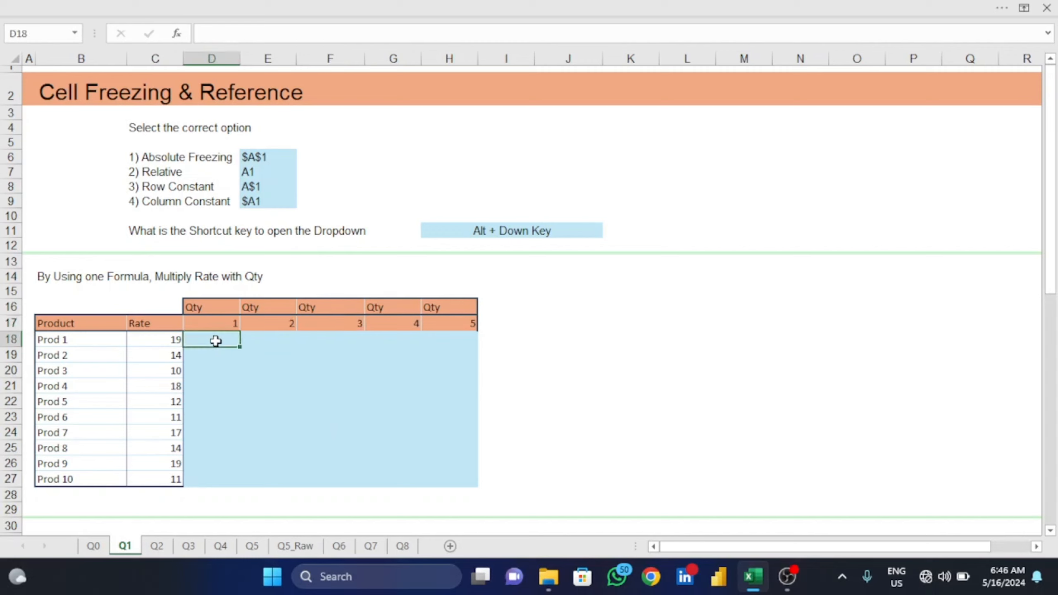
{"action": "type", "text": "="}
{"action": "left_click", "coordinate": [167, 342]}
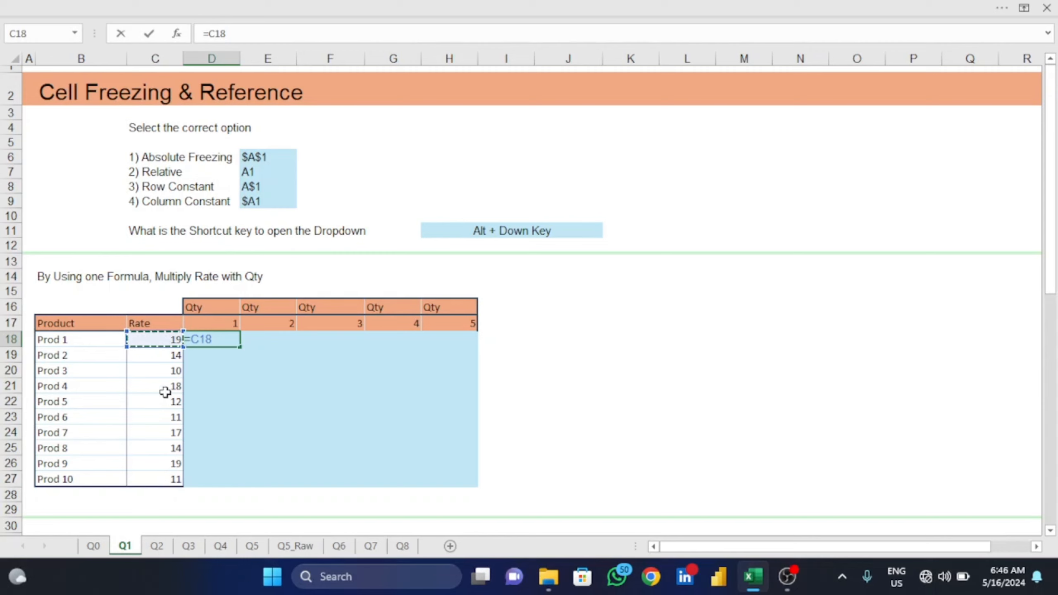
{"action": "key", "text": "F4"}
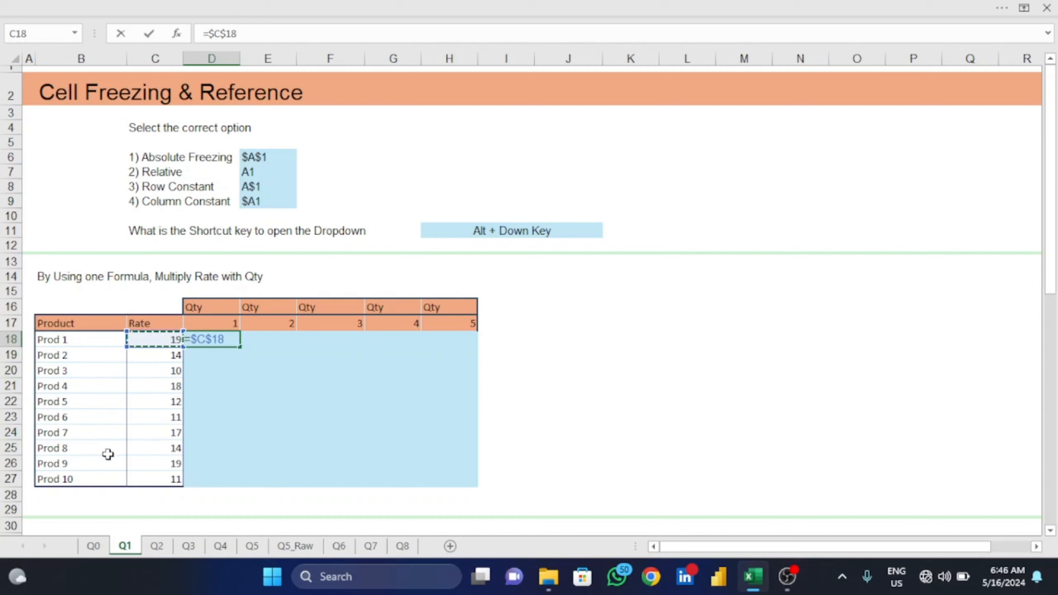
{"action": "key", "text": "F4"}
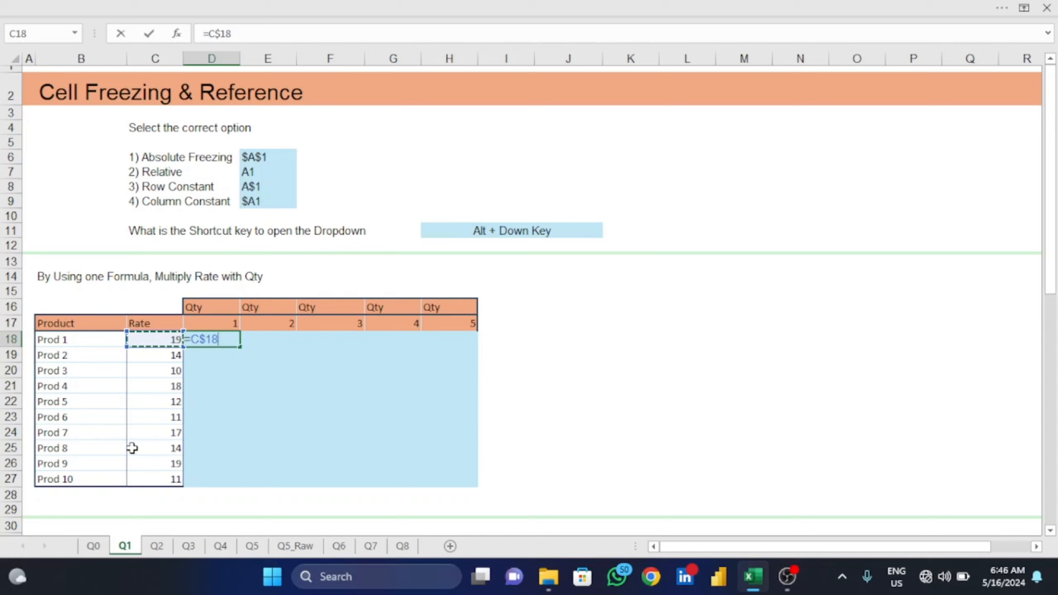
{"action": "key", "text": "F4"}
{"action": "left_click", "coordinate": [207, 322]}
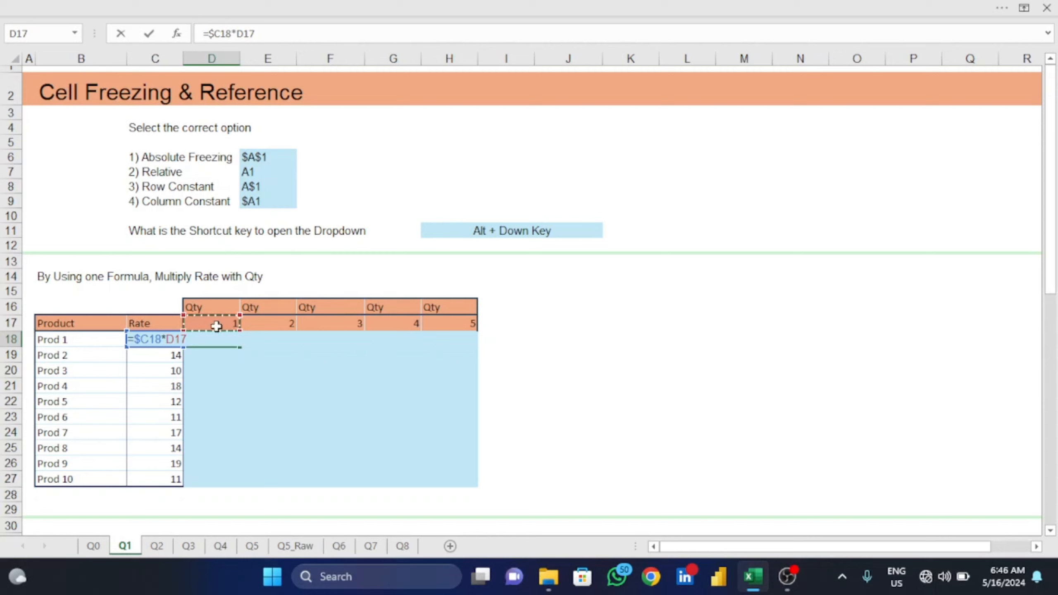
{"action": "key", "text": "F4"}
{"action": "key", "text": "F4"}
{"action": "key", "text": "Return"}
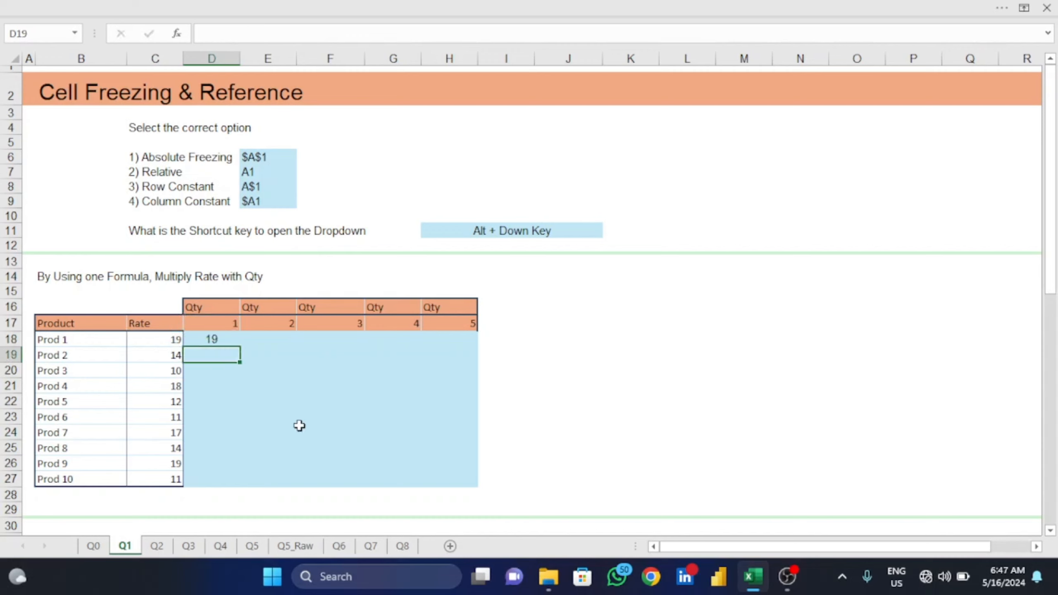
- Fill the D18 formula down the first Qty column through D27
{"action": "key", "text": "Up"}
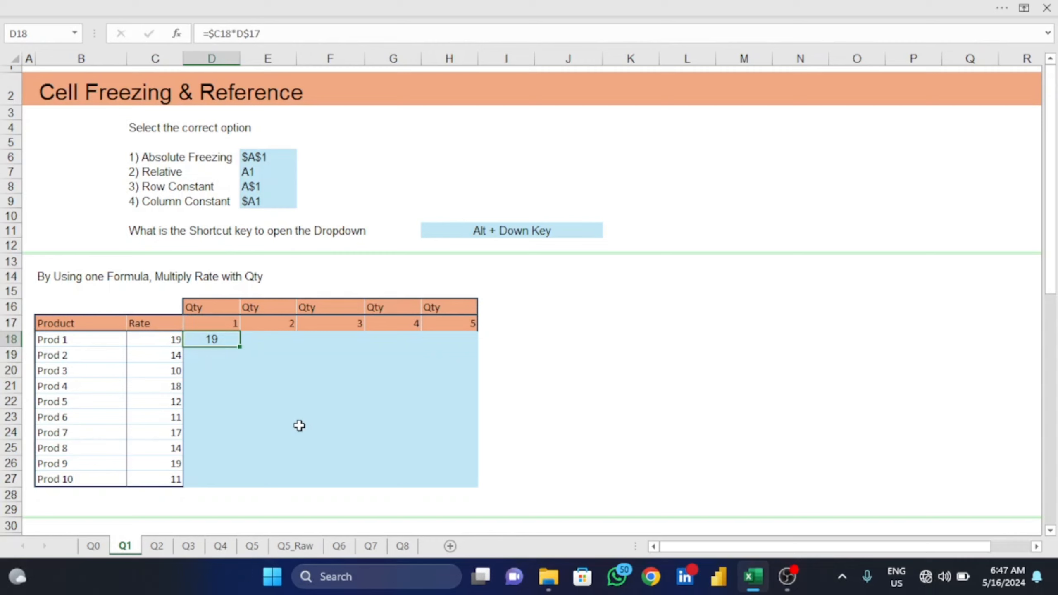
{"action": "key", "text": "shift+Down"}
{"action": "key", "text": "shift+Down"}
{"action": "key", "text": "shift+Down"}
{"action": "key", "text": "shift+Down"}
{"action": "key", "text": "shift+Down"}
{"action": "key", "text": "shift+Down"}
{"action": "key", "text": "shift+Down"}
{"action": "key", "text": "shift+Down"}
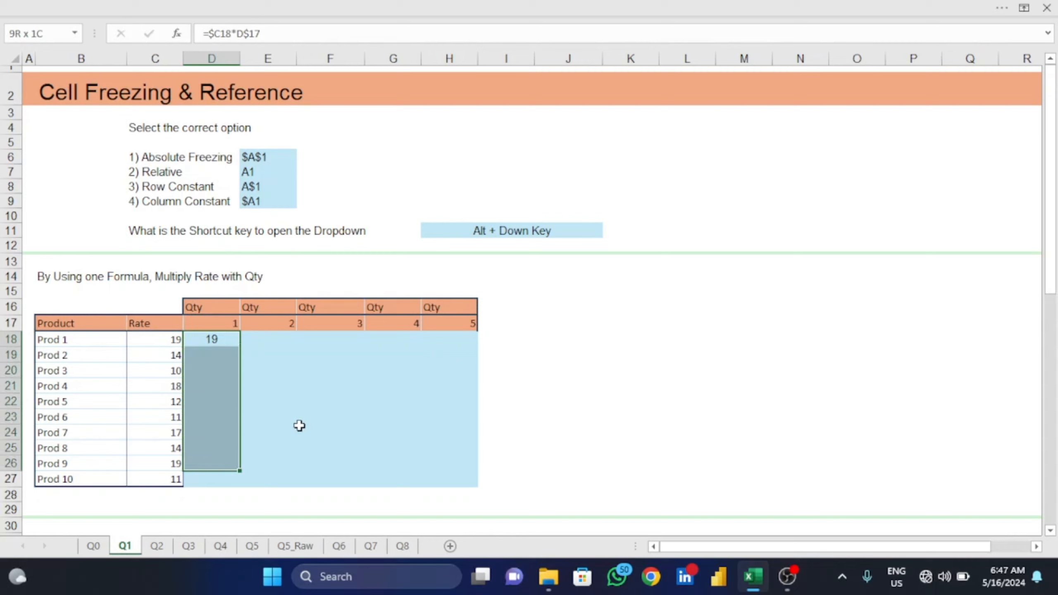
{"action": "key", "text": "shift+Down"}
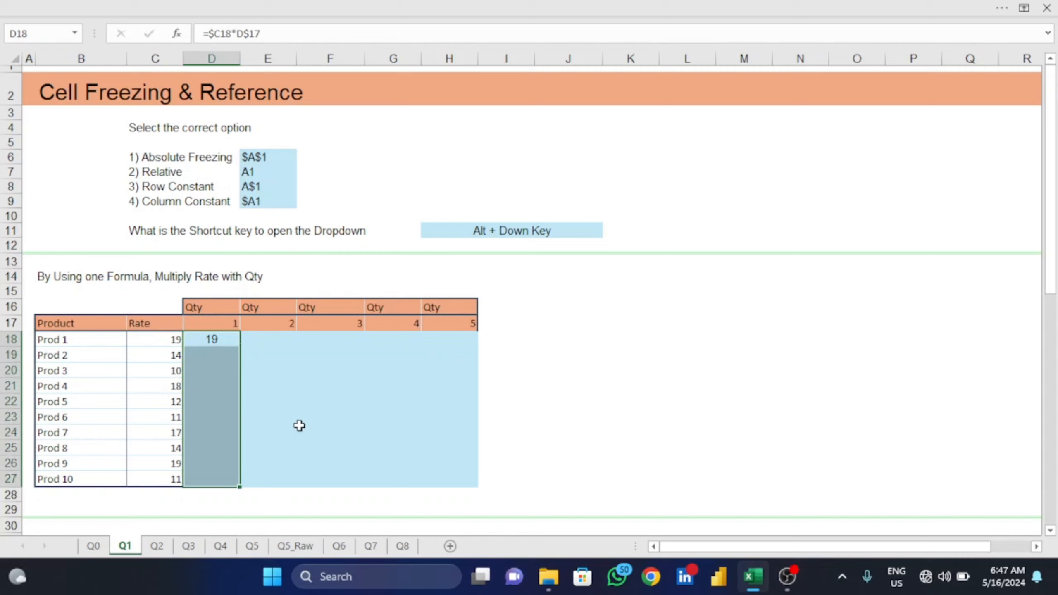
{"action": "key", "text": "ctrl+d"}
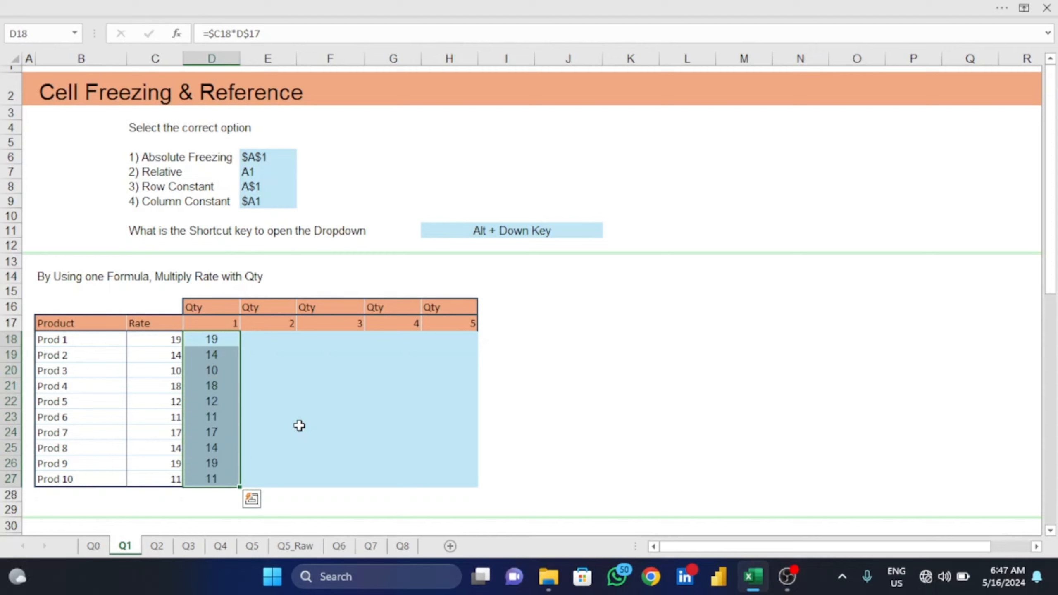
- Fill the D18:D27 formulas across the remaining Qty columns through column H
{"action": "key", "text": "shift+Right"}
{"action": "key", "text": "shift+Right"}
{"action": "key", "text": "shift+Right"}
{"action": "key", "text": "shift+Right"}
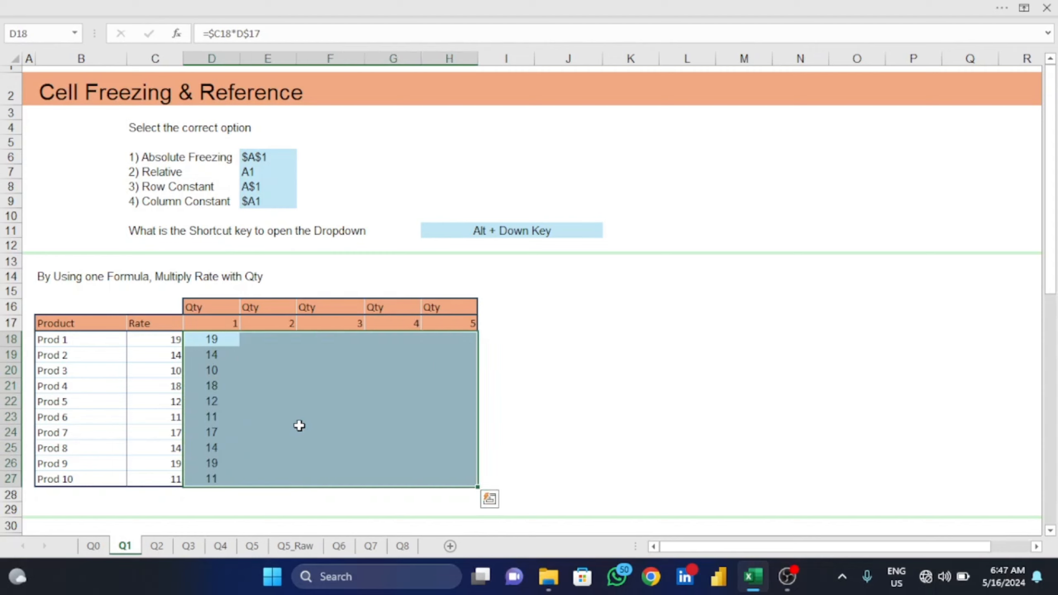
{"action": "key", "text": "ctrl+r"}
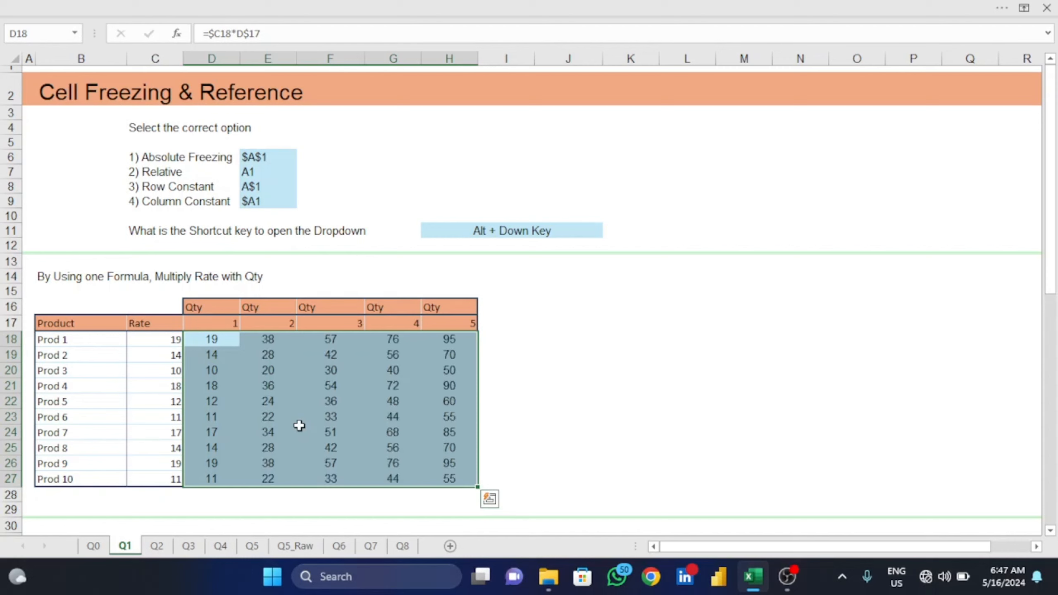
- Check the filled formulas in E20, F20 and H27 for correct Rate and Qty references
{"action": "left_click", "coordinate": [283, 373]}
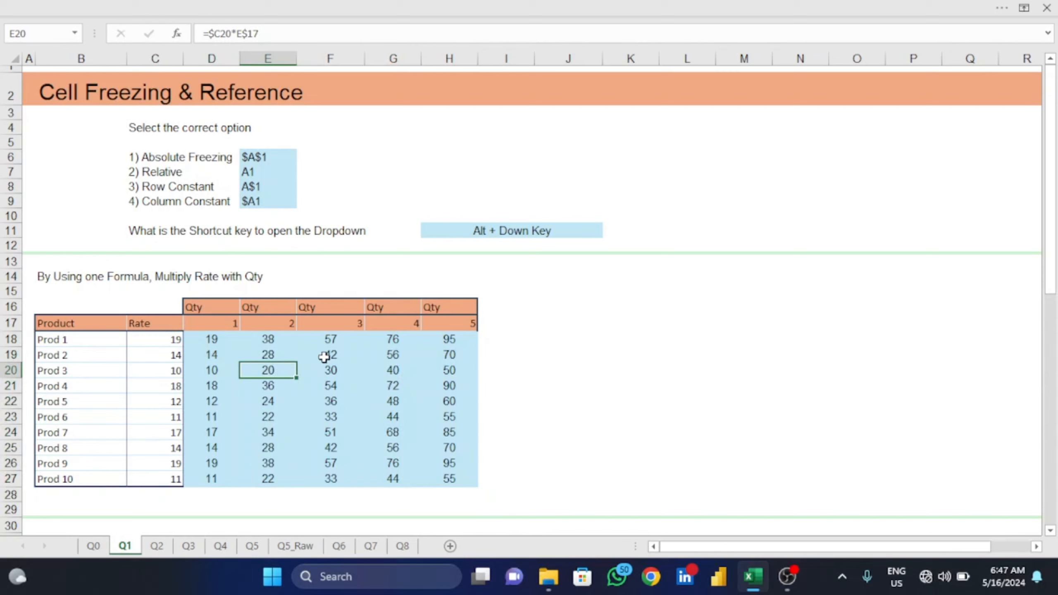
{"action": "left_click", "coordinate": [325, 369]}
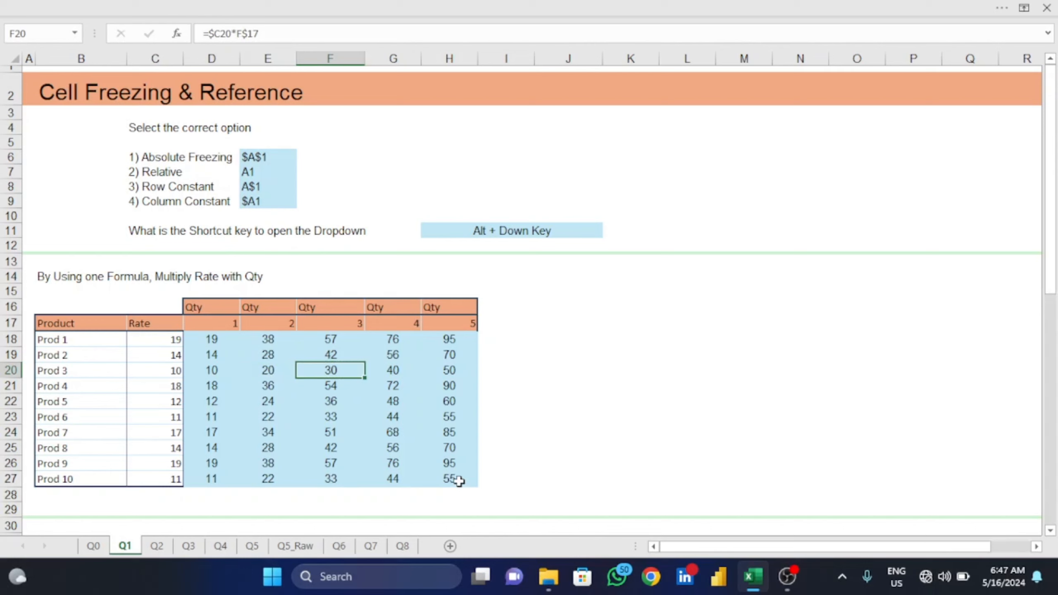
{"action": "left_click", "coordinate": [459, 480]}
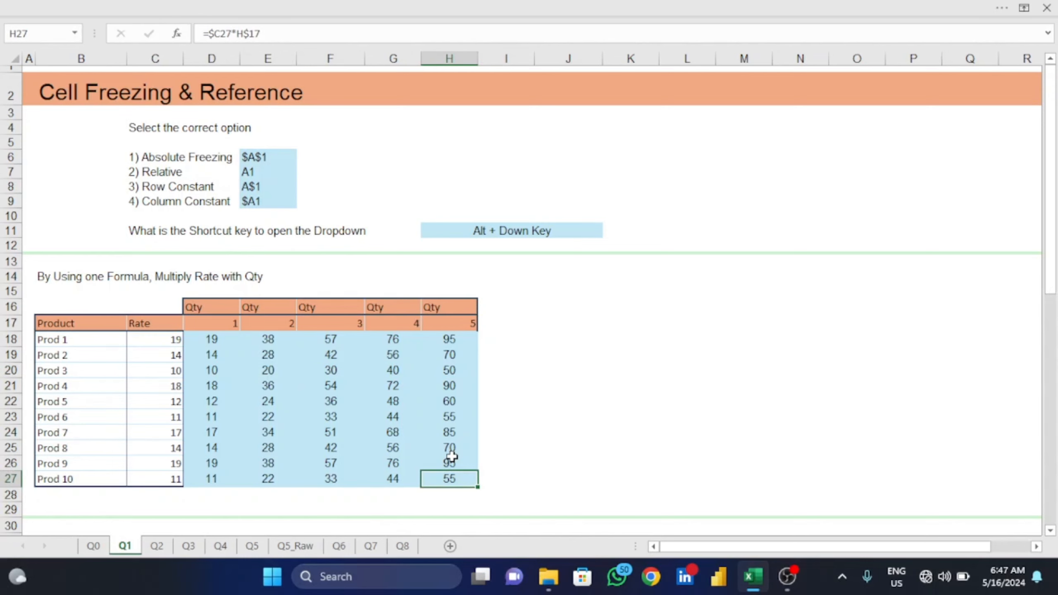
- Clear the existing answers in G38:H40 of the Multiply by monthly factor table
{"action": "scroll", "coordinate": [452, 456], "scroll_direction": "down", "scroll_amount": 10}
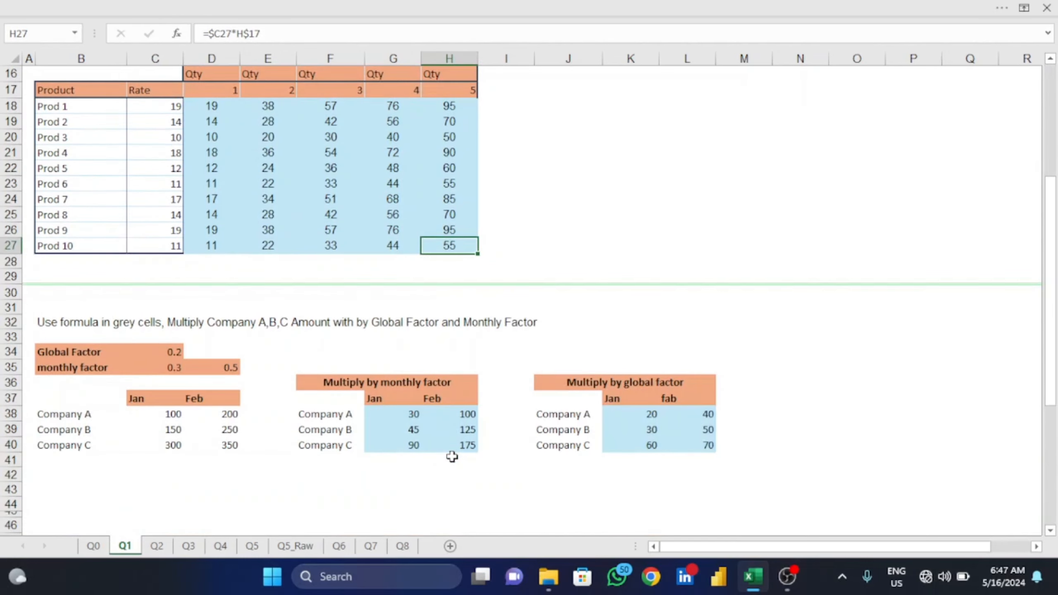
{"action": "scroll", "coordinate": [372, 331], "scroll_direction": "up", "scroll_amount": 5}
{"action": "left_click_drag", "start_coordinate": [407, 413], "coordinate": [447, 445]}
{"action": "key", "text": "Delete"}
- Clear the existing answers in K38:L40 of the Multiply by global factor table
{"action": "key", "text": "Right"}
{"action": "key", "text": "Right"}
{"action": "key", "text": "Right"}
{"action": "key", "text": "Right"}
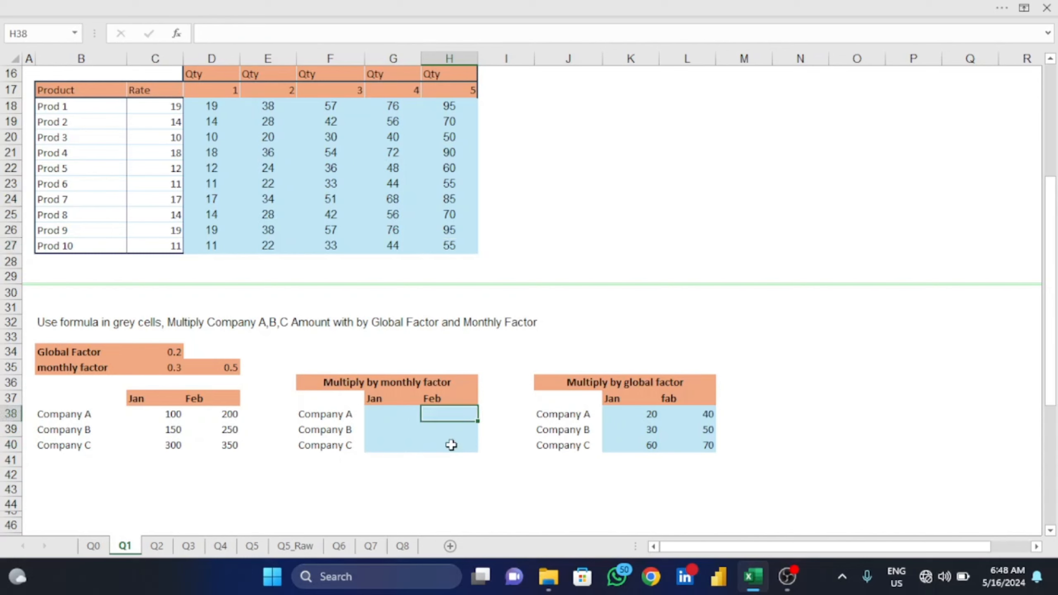
{"action": "key", "text": "shift+Right"}
{"action": "key", "text": "shift+Down"}
{"action": "key", "text": "shift+Down"}
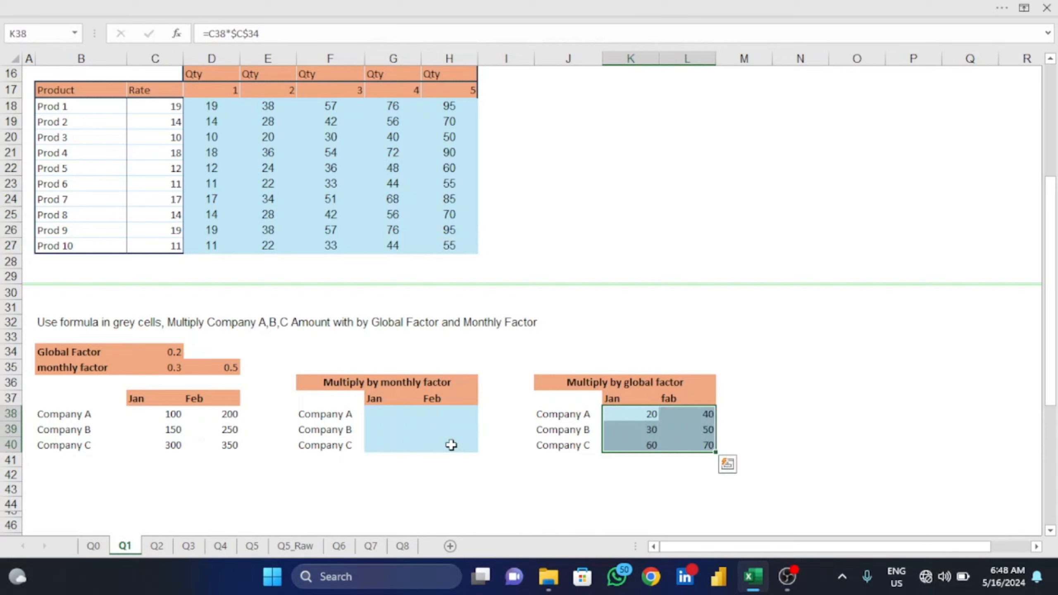
{"action": "key", "text": "Delete"}
{"action": "key", "text": "Left"}
{"action": "key", "text": "Right"}
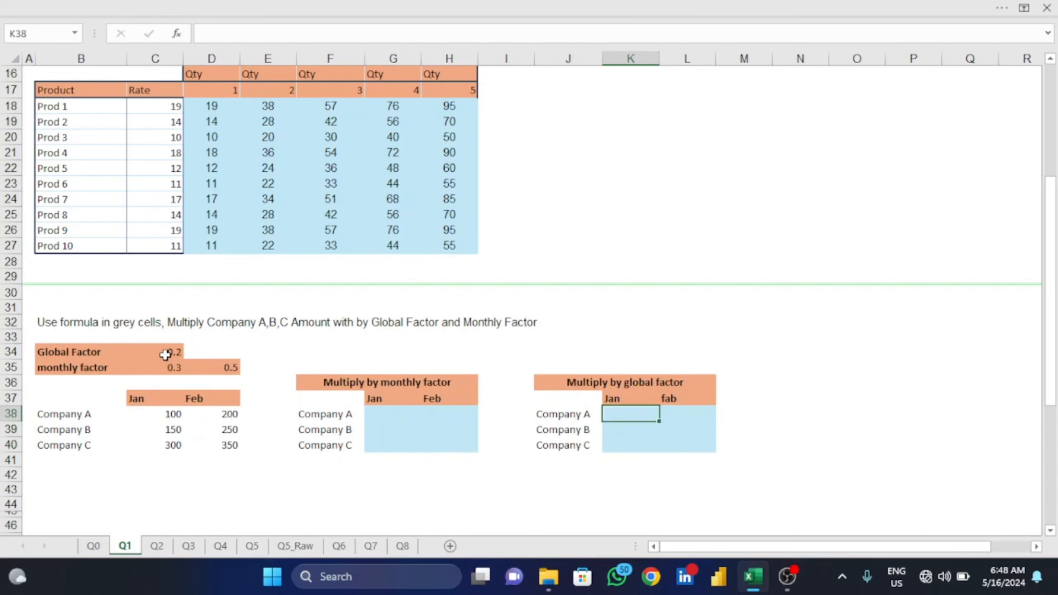
- Enter the formula =C38*$C$34 in K38 to multiply Company A's Jan amount by the Global Factor
{"action": "type", "text": "="}
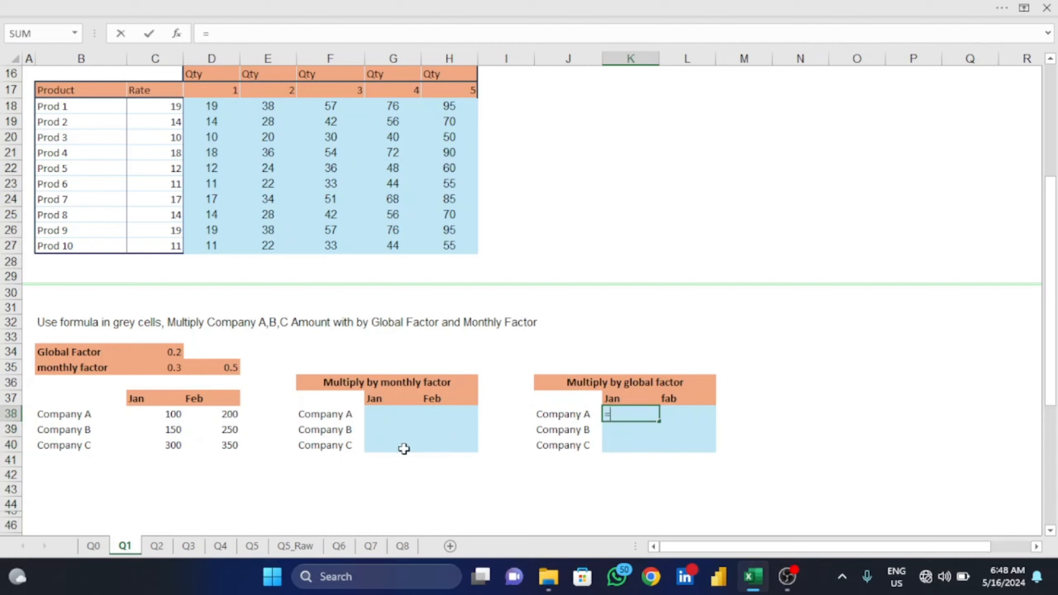
{"action": "left_click", "coordinate": [167, 413]}
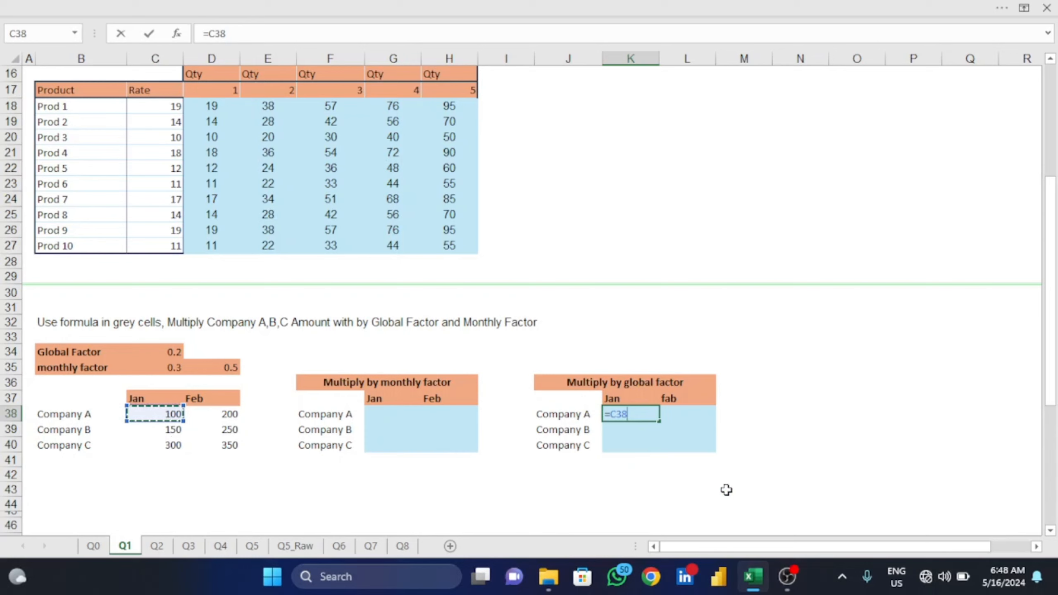
{"action": "type", "text": "*"}
{"action": "left_click", "coordinate": [163, 352]}
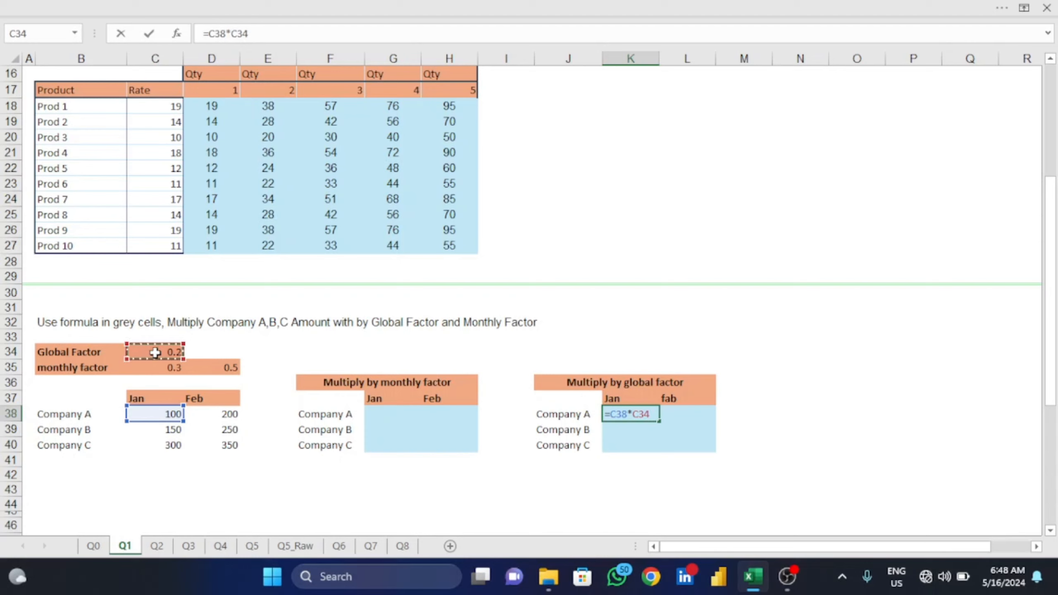
{"action": "key", "text": "F4"}
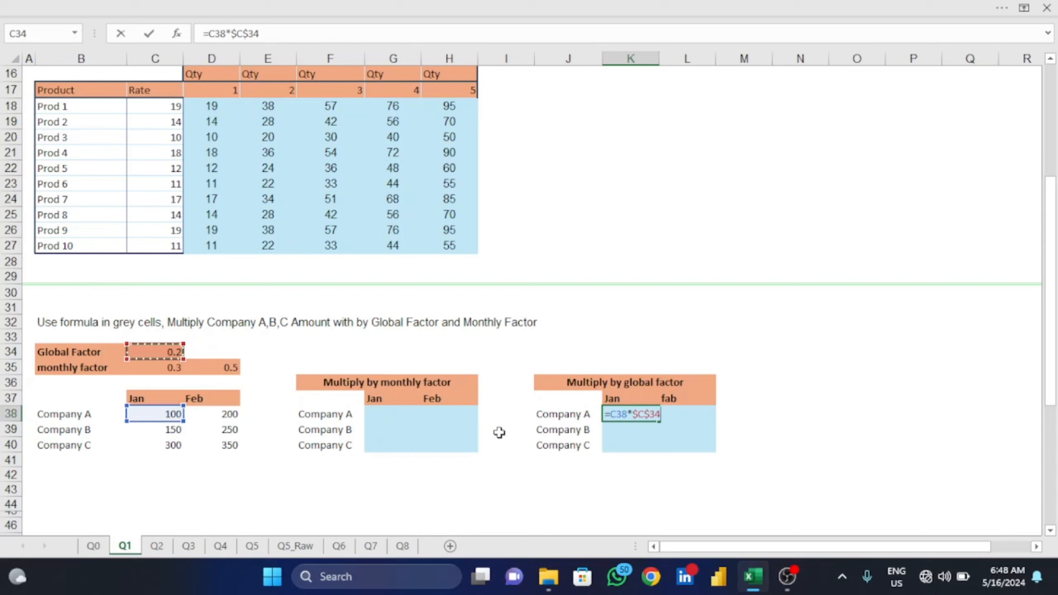
{"action": "key", "text": "Return"}
- Fill the K38 formula down and across K38:L40 of the Multiply by global factor table
{"action": "key", "text": "Up"}
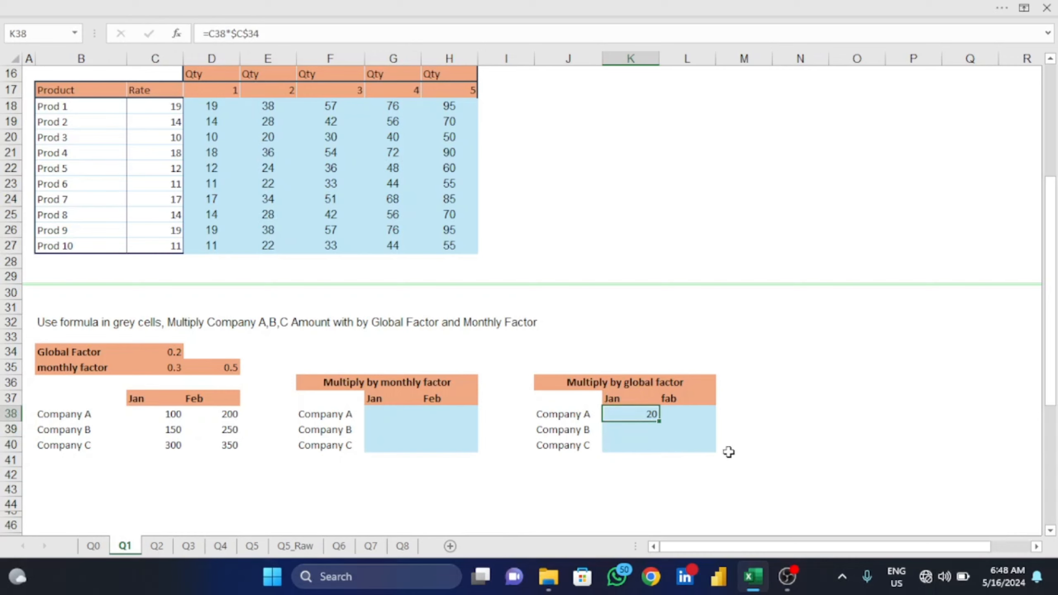
{"action": "key", "text": "shift+Down"}
{"action": "key", "text": "shift+Down"}
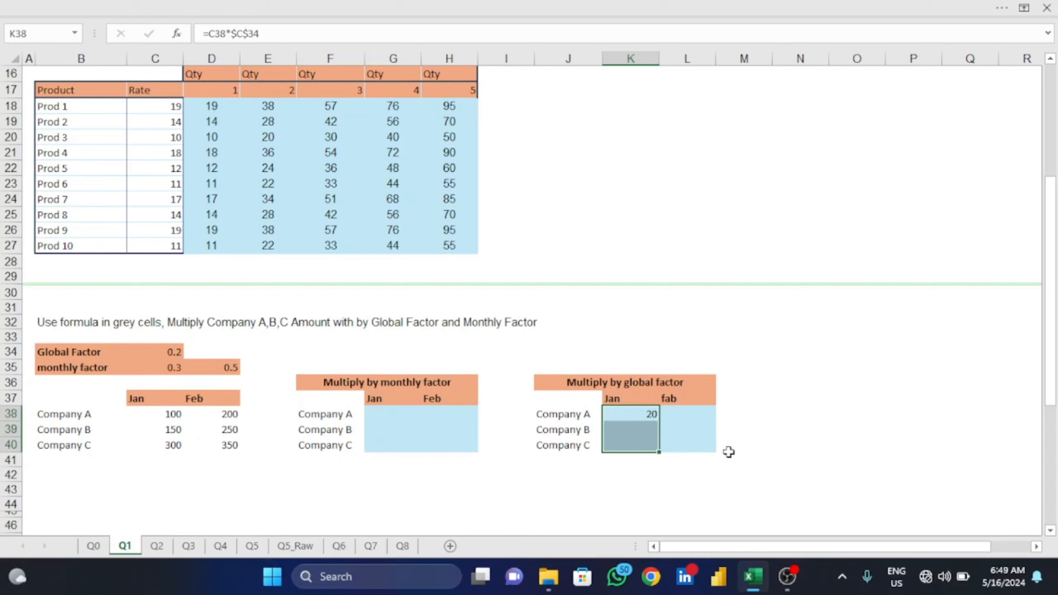
{"action": "key", "text": "ctrl+d"}
{"action": "key", "text": "shift+Right"}
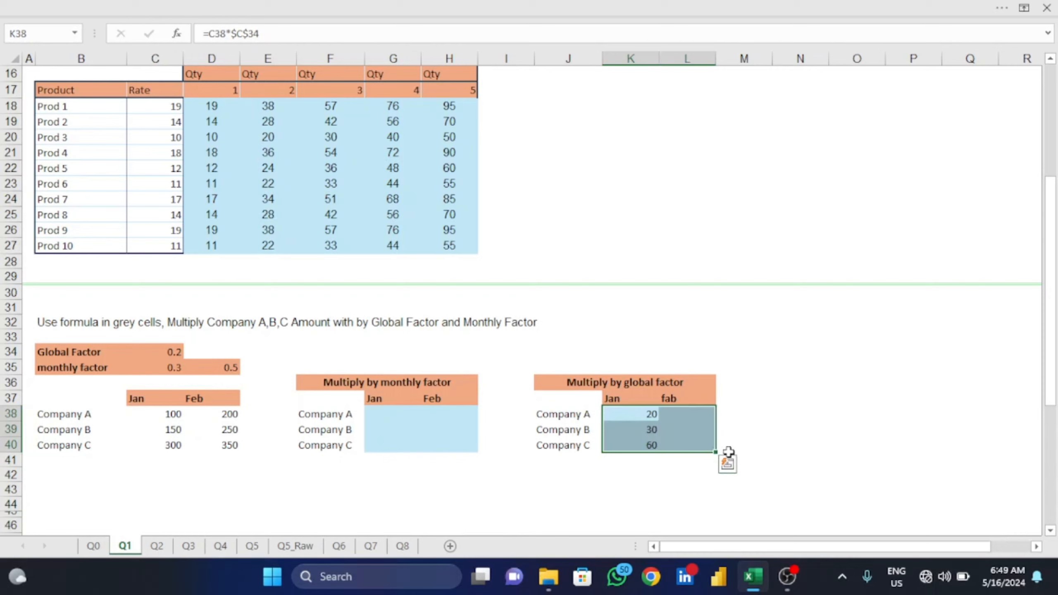
{"action": "key", "text": "ctrl+r"}
- Check the filled formula in L39 against Company B's Feb amount in D39 and the Global Factor in C34
{"action": "key", "text": "Left"}
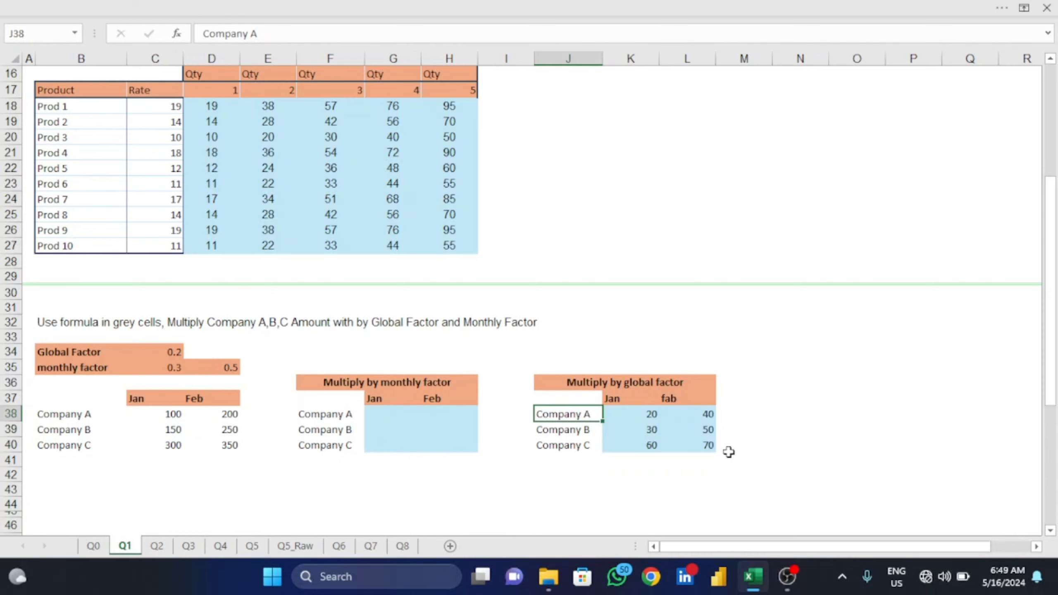
{"action": "key", "text": "Right"}
{"action": "key", "text": "Down"}
{"action": "key", "text": "Right"}
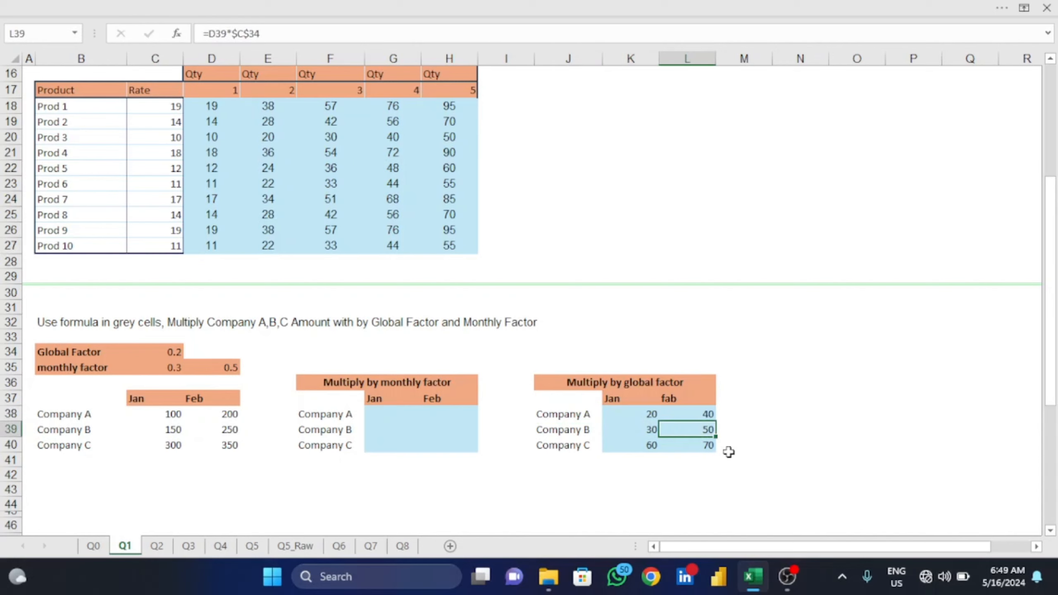
{"action": "left_click", "coordinate": [207, 431]}
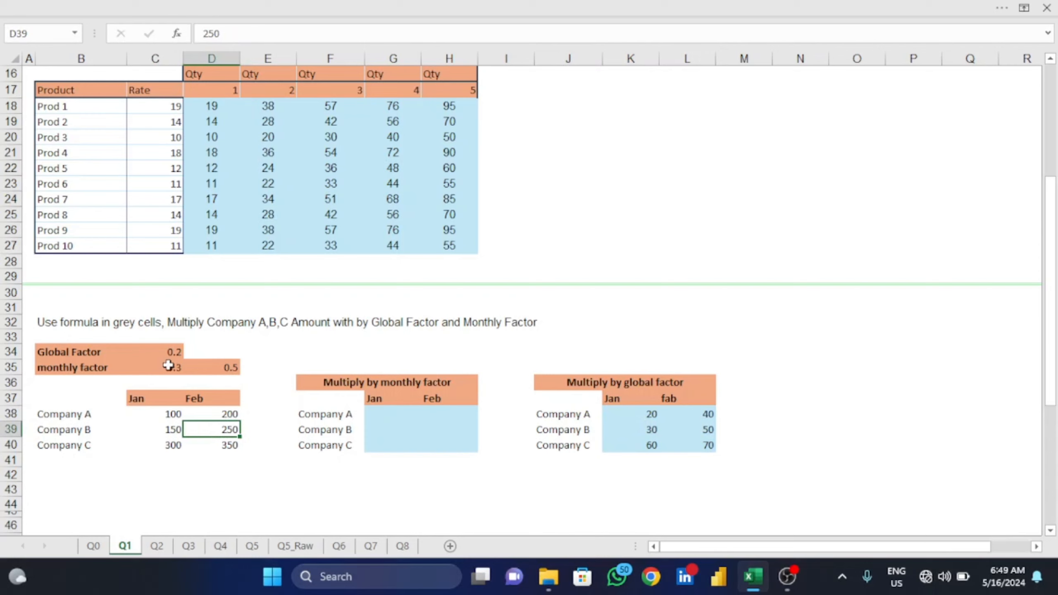
{"action": "left_click", "coordinate": [167, 352]}
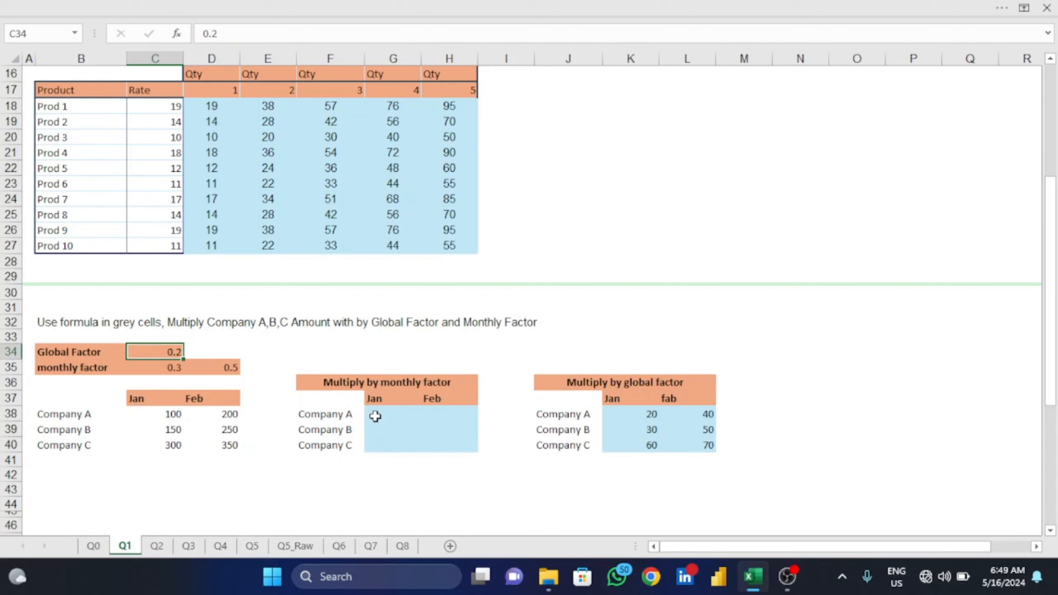
- Enter the formula =C38*C$35 in G38 to multiply Company A's Jan amount by the row-frozen monthly factor
{"action": "left_click", "coordinate": [375, 416]}
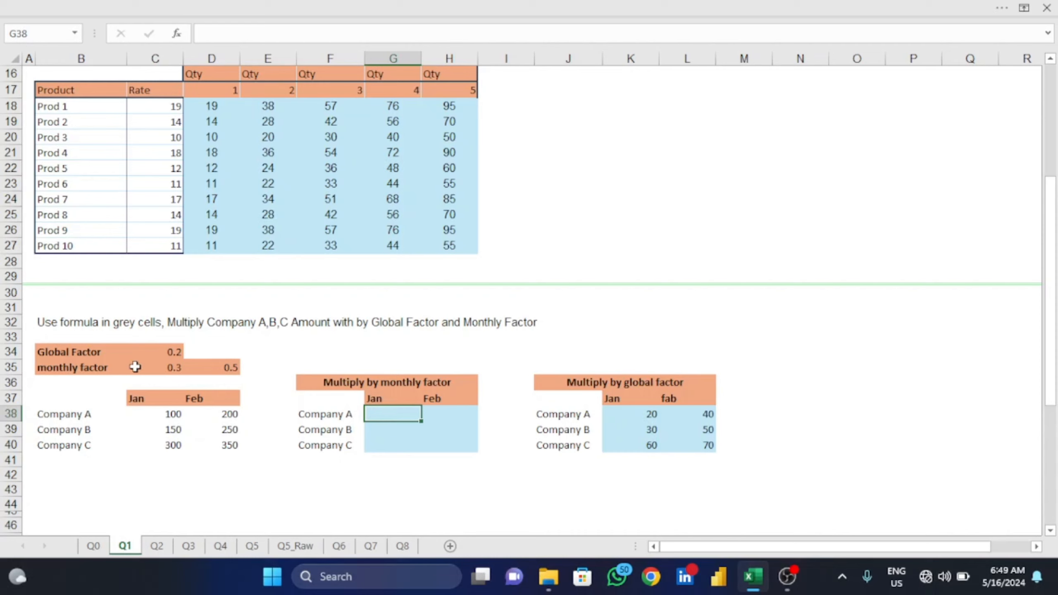
{"action": "left_click", "coordinate": [155, 367]}
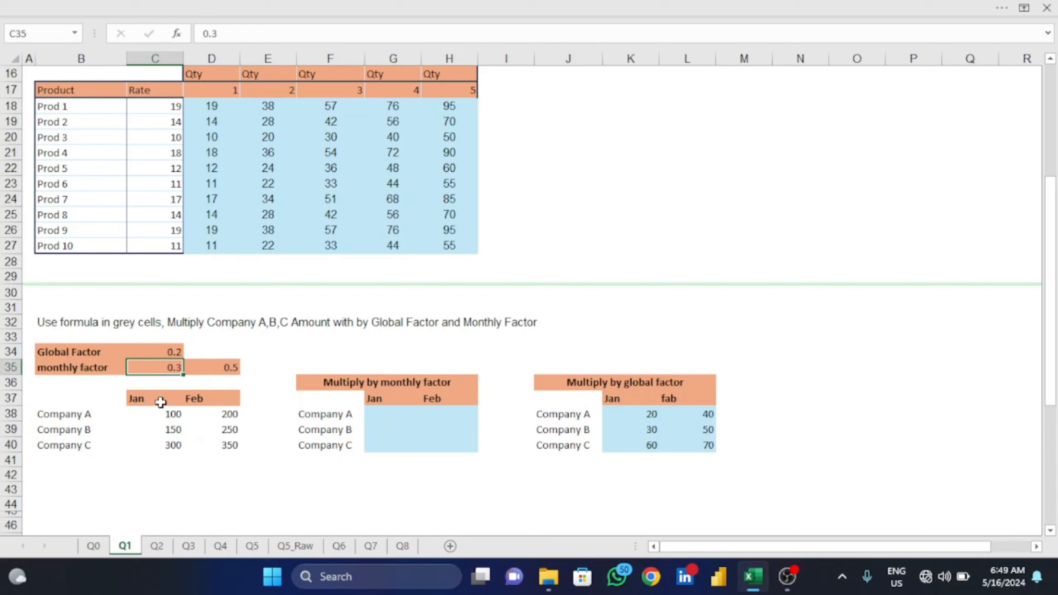
{"action": "left_click", "coordinate": [230, 369]}
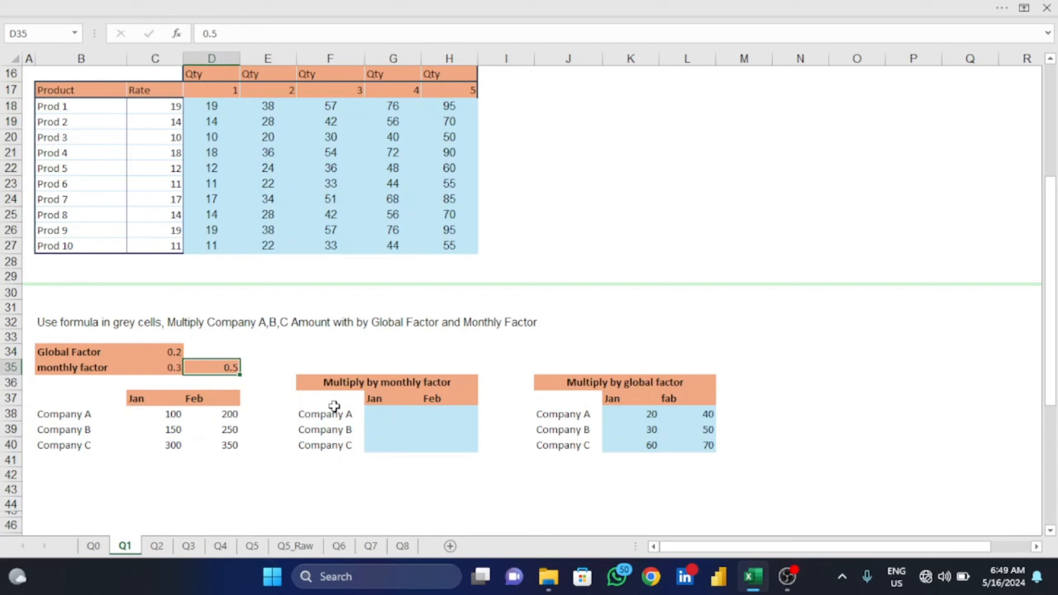
{"action": "left_click", "coordinate": [406, 416]}
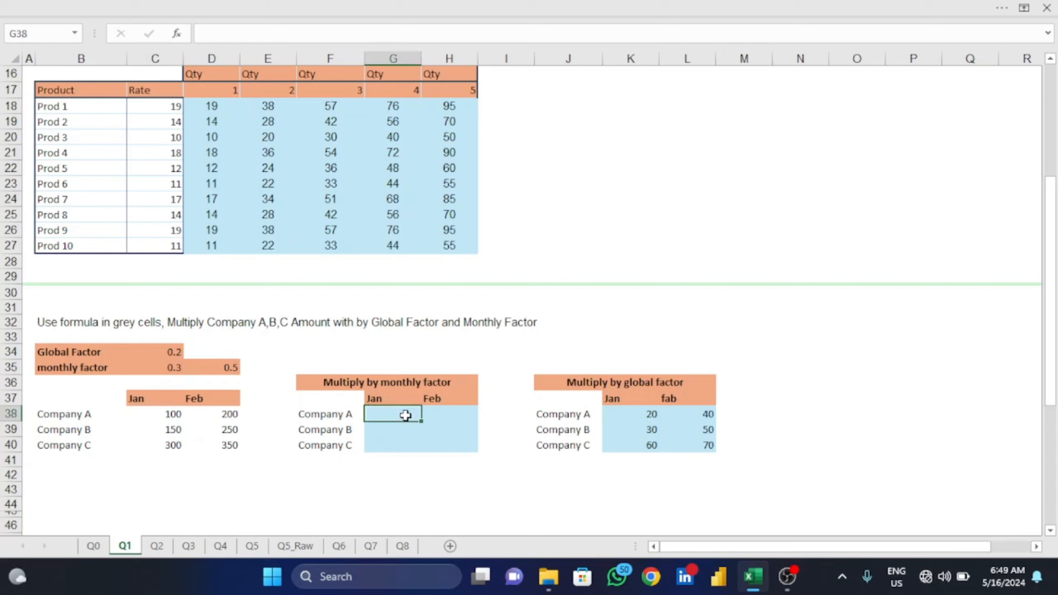
{"action": "type", "text": "="}
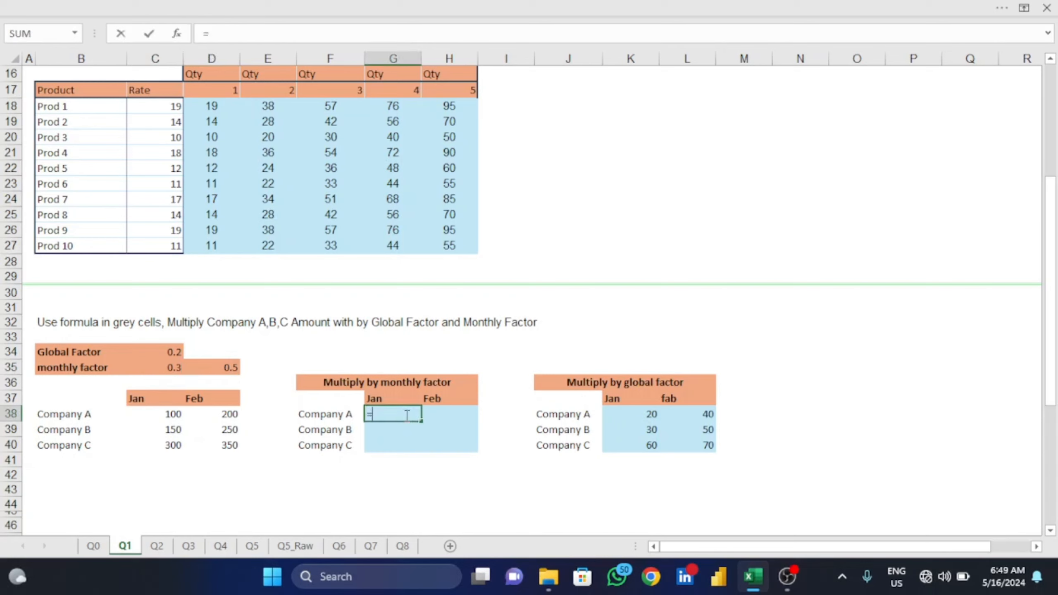
{"action": "key", "text": "Left"}
{"action": "key", "text": "Left"}
{"action": "key", "text": "Left"}
{"action": "key", "text": "Left"}
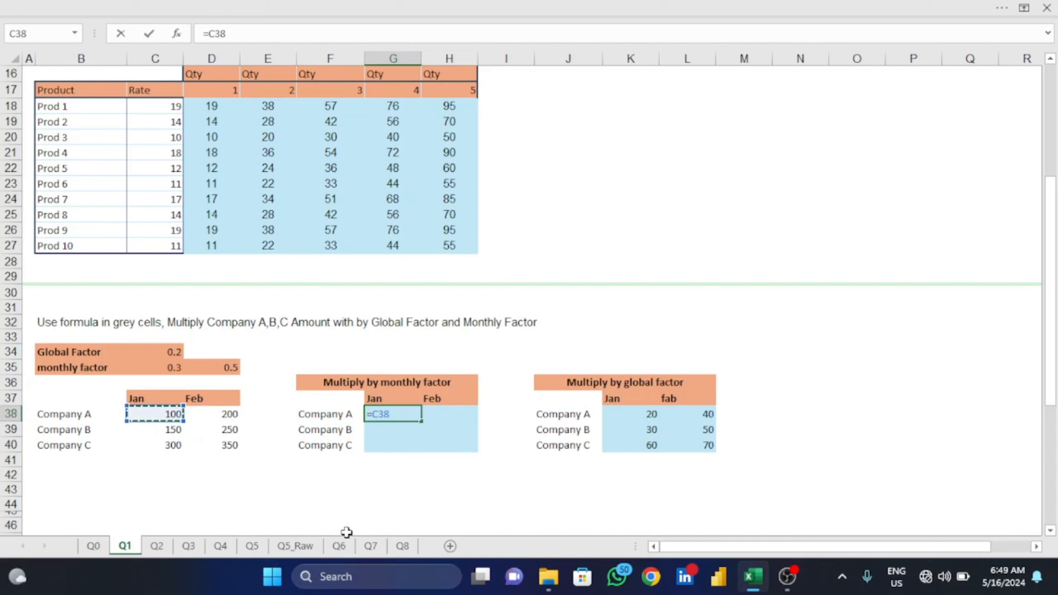
{"action": "type", "text": "*"}
{"action": "left_click", "coordinate": [161, 371]}
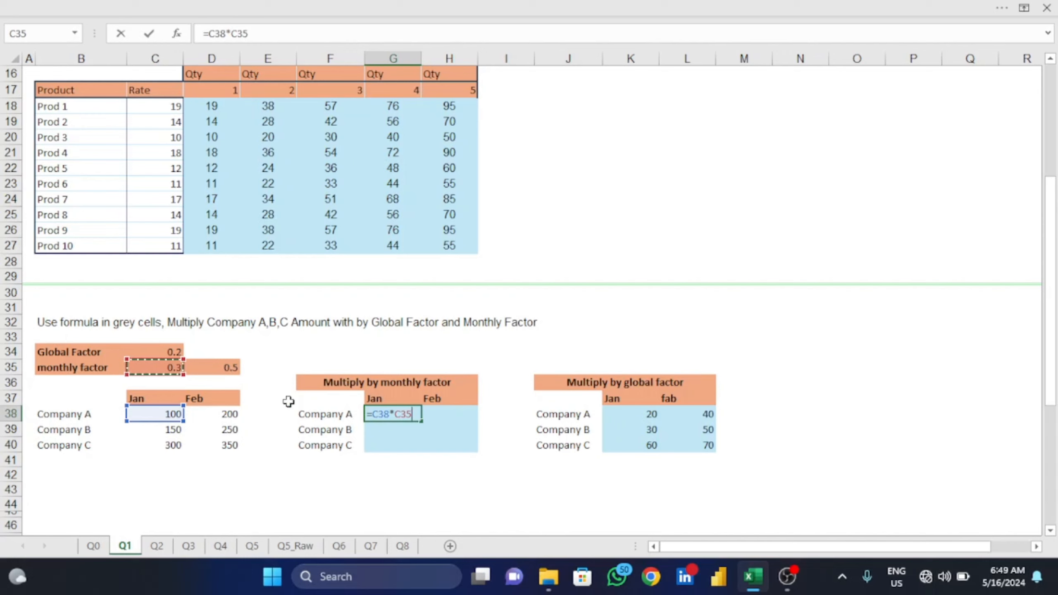
{"action": "left_click", "coordinate": [408, 416]}
{"action": "key", "text": "F4"}
{"action": "key", "text": "Return"}
- Fill the G38 formula down and across G38:H40 of the Multiply by monthly factor table
{"action": "key", "text": "Up"}
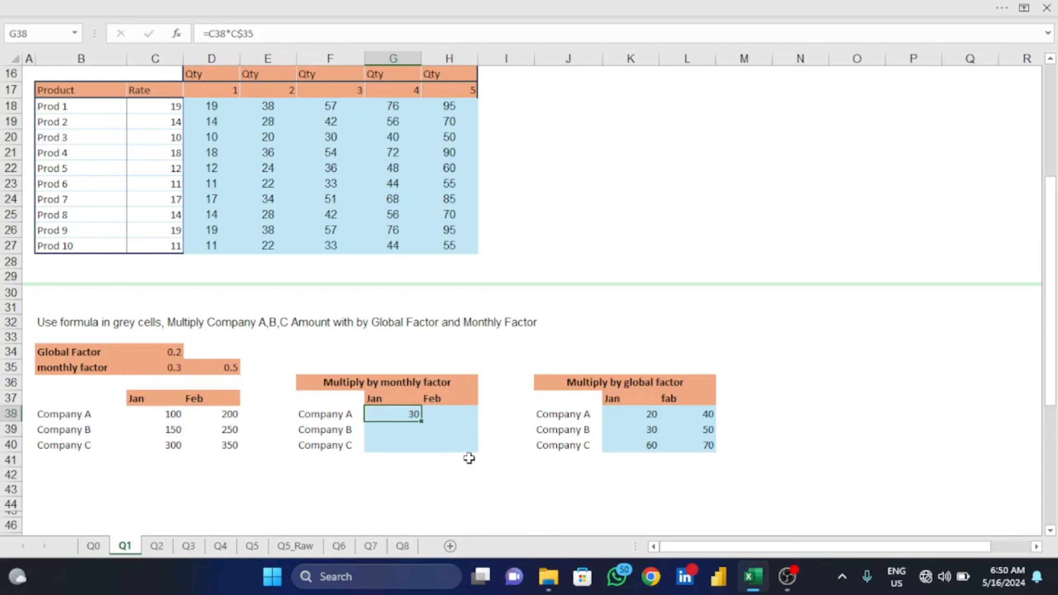
{"action": "key", "text": "shift+Down"}
{"action": "key", "text": "shift+Down"}
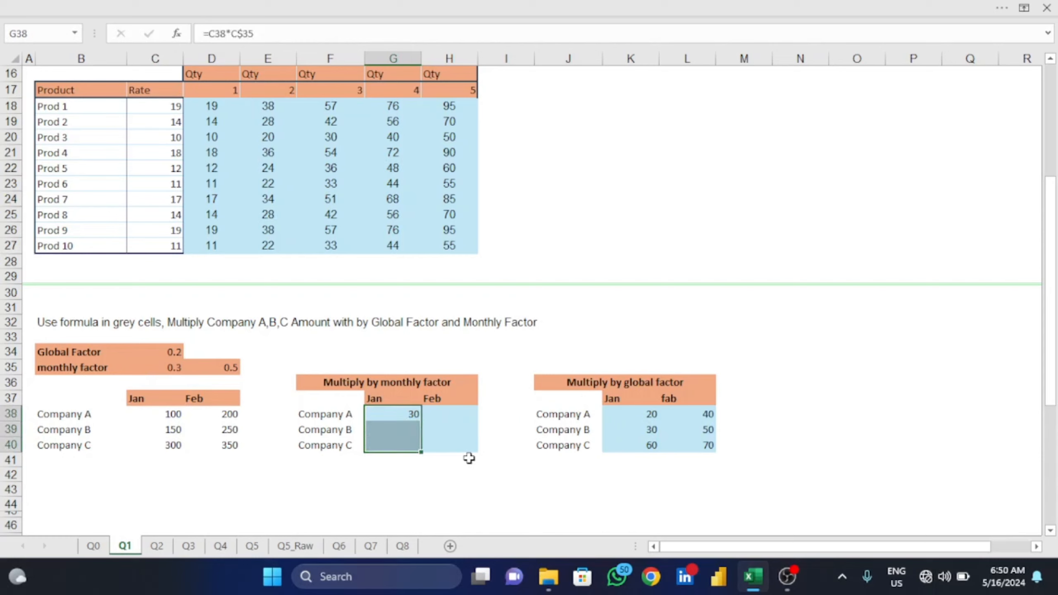
{"action": "key", "text": "ctrl+d"}
{"action": "key", "text": "shift+Right"}
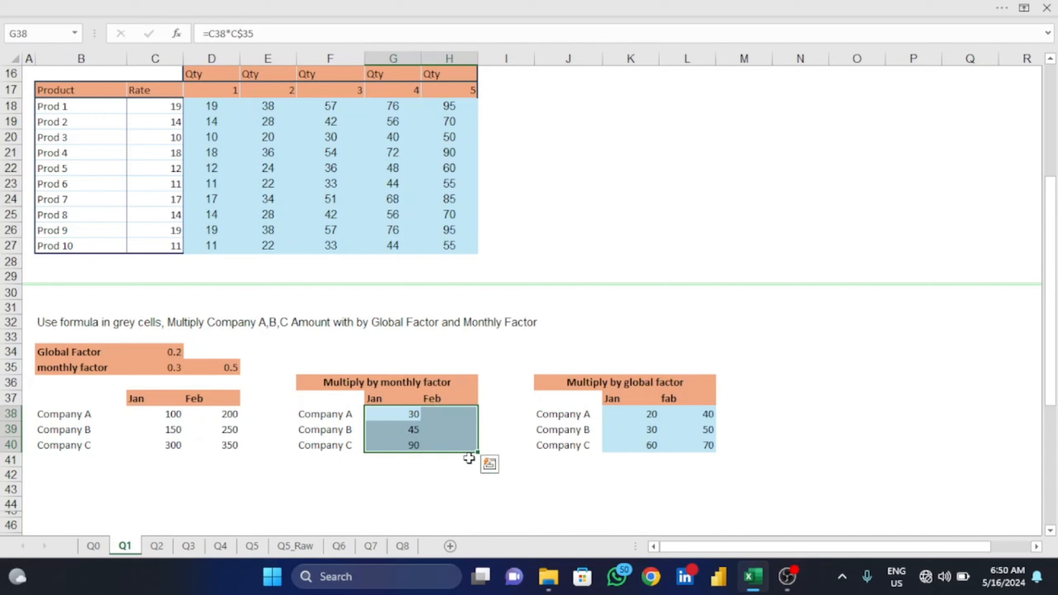
{"action": "key", "text": "ctrl+r"}
- Check the filled formulas in G39 and H38 for correct amount and monthly factor references
{"action": "key", "text": "Down"}
{"action": "key", "text": "Up"}
{"action": "key", "text": "Down"}
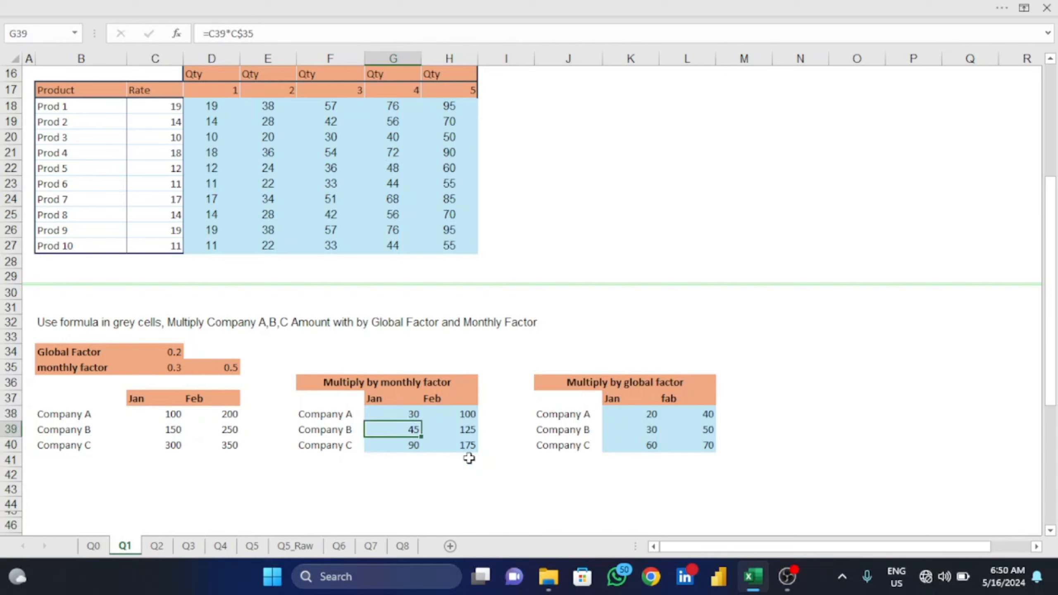
{"action": "key", "text": "Right"}
{"action": "key", "text": "Up"}
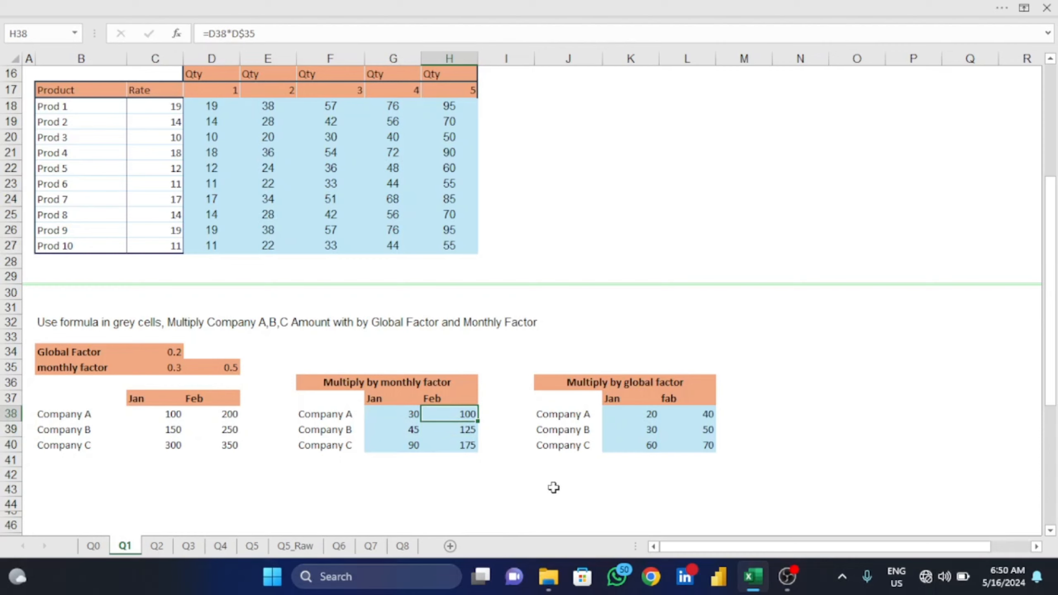
{"action": "scroll", "coordinate": [582, 323], "scroll_direction": "up", "scroll_amount": 5}
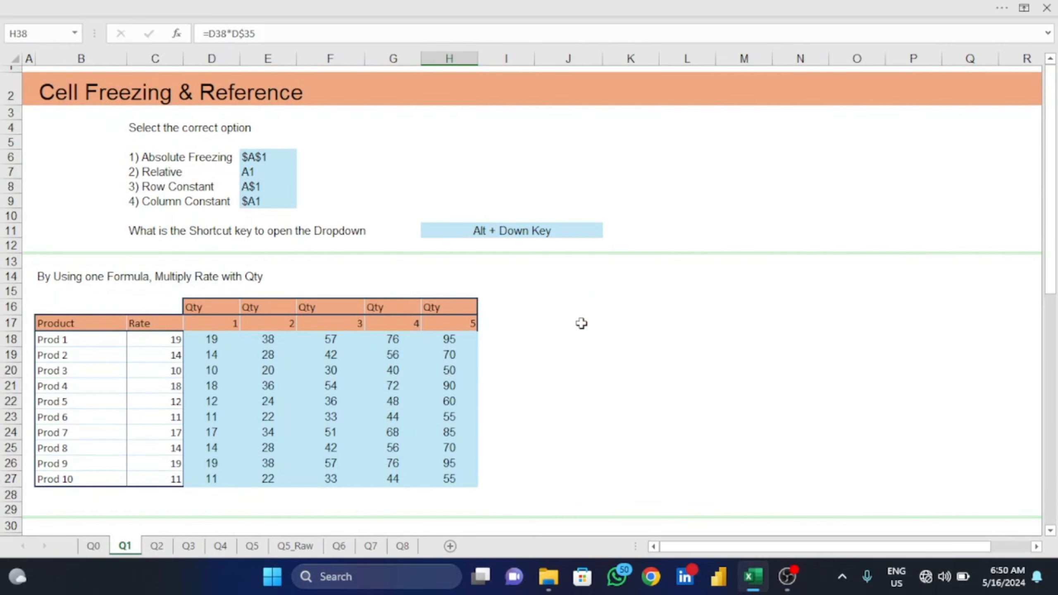